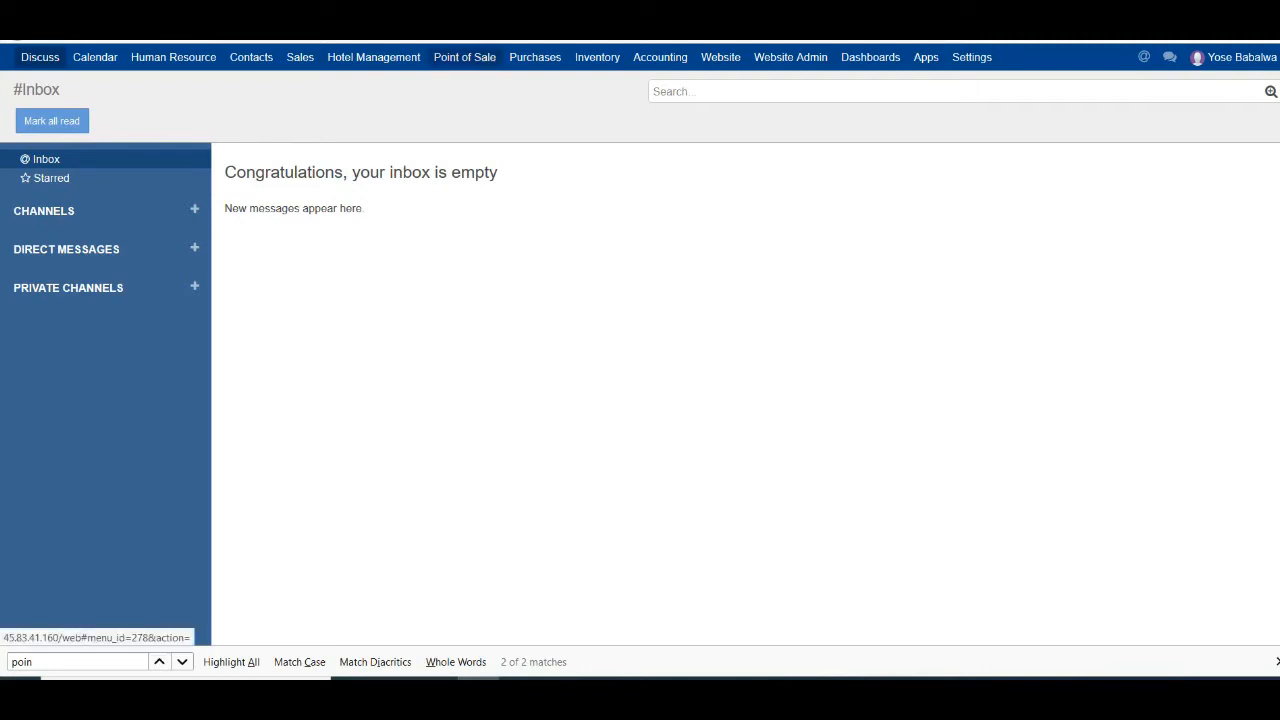
Step: Open the Point of Sale module's Sale Details report and set its start date to 01/09/2020 with the time at 08:00
click(464, 57)
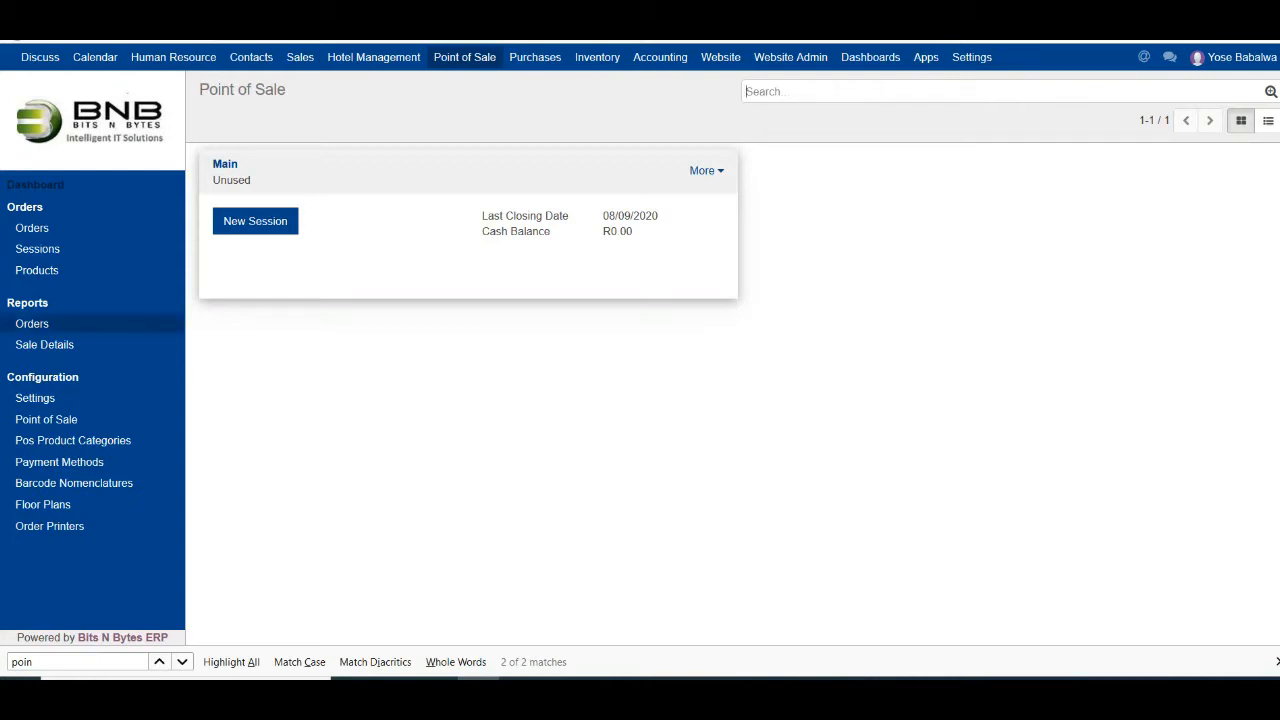
click(44, 344)
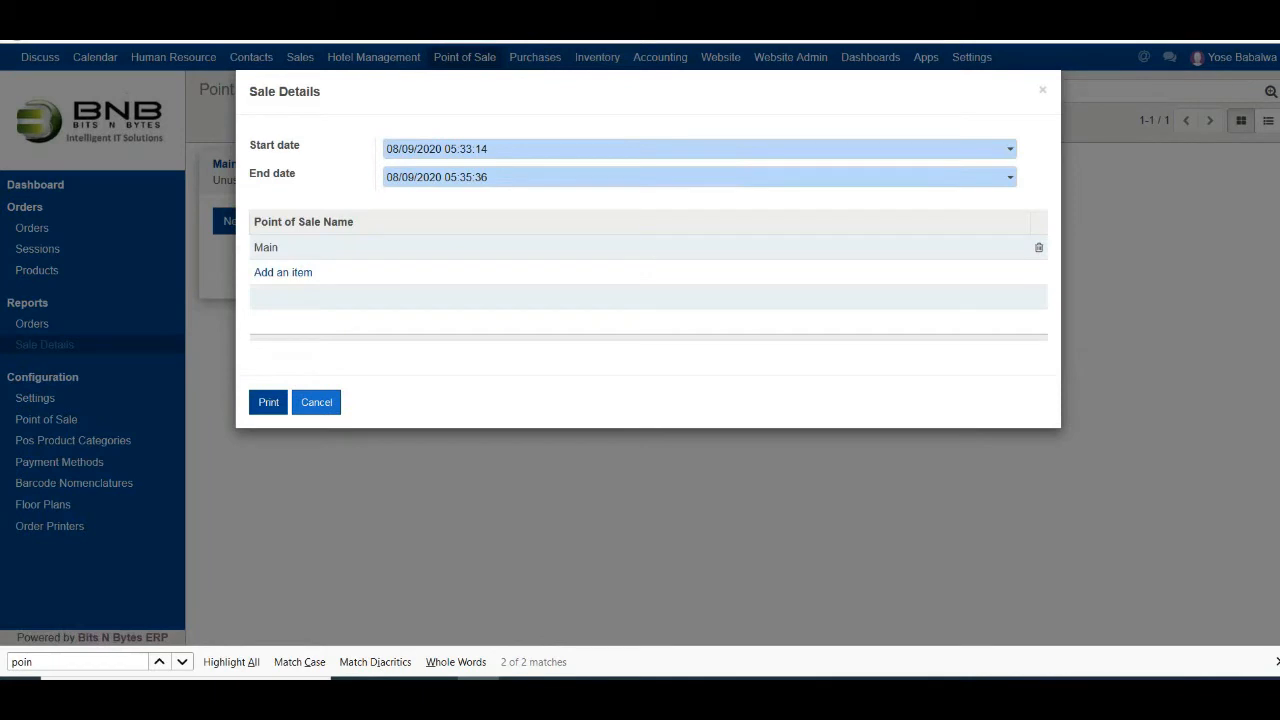
click(457, 149)
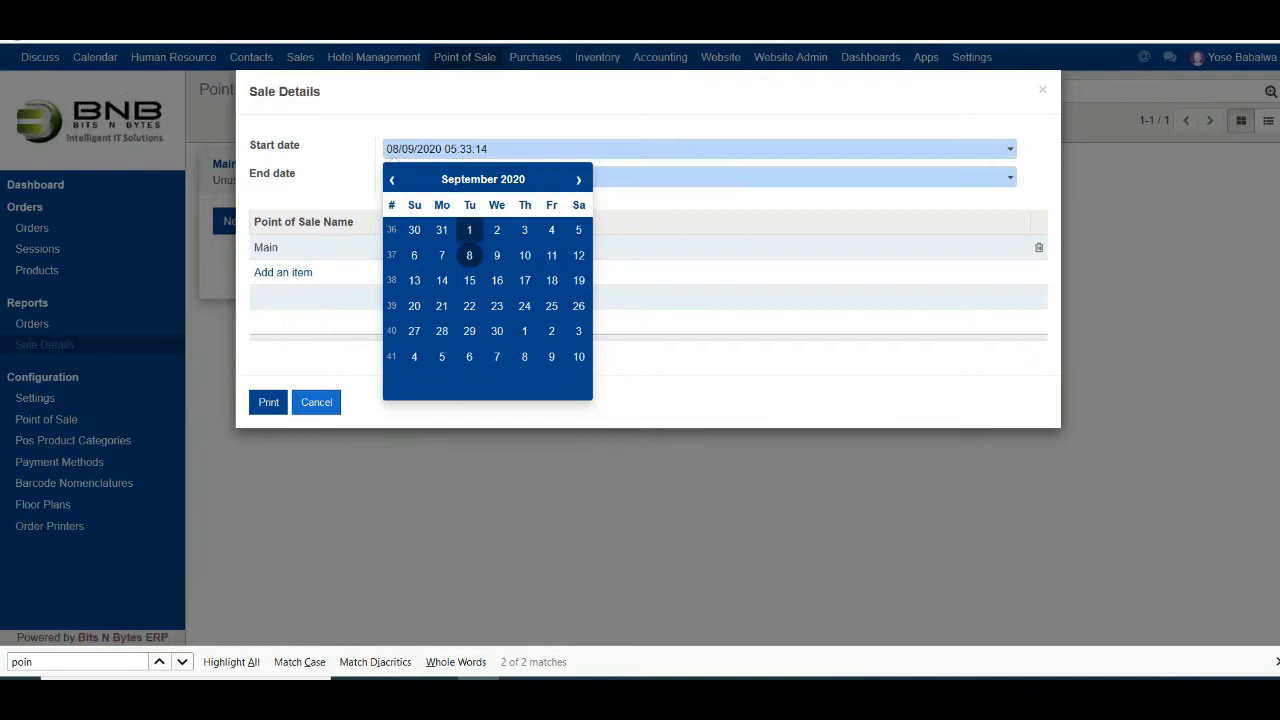
click(469, 230)
click(487, 381)
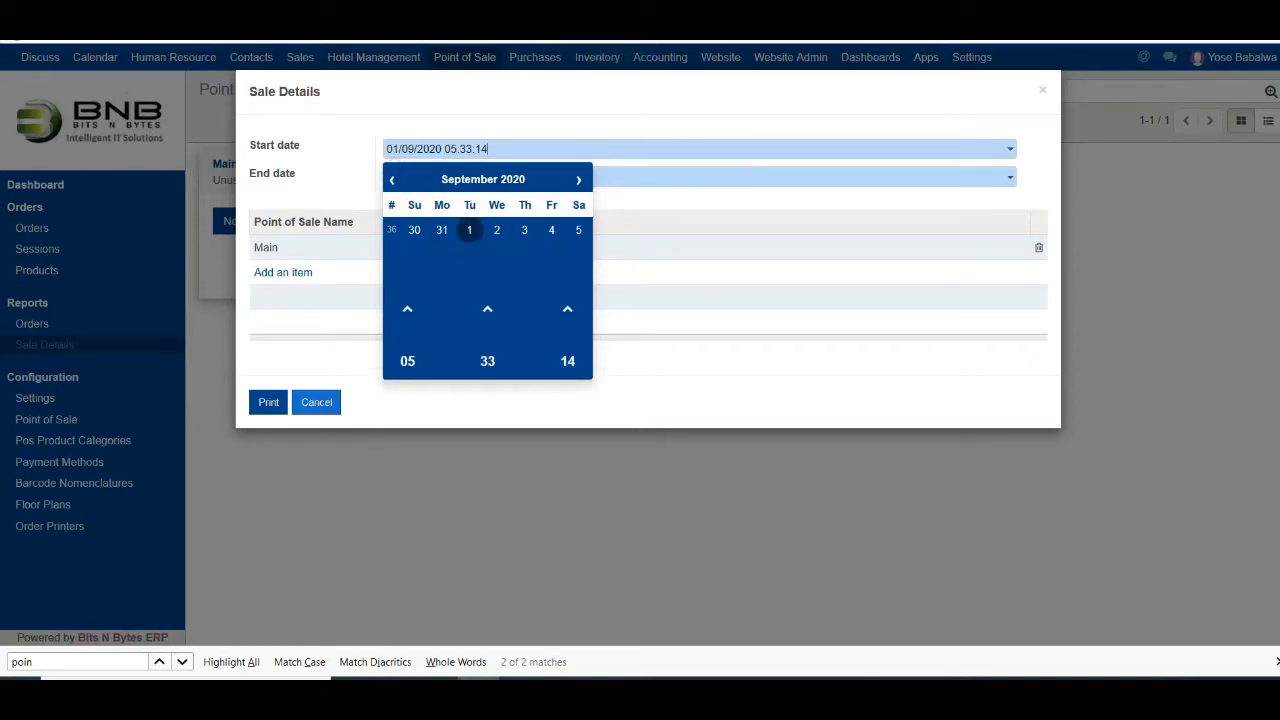
click(409, 277)
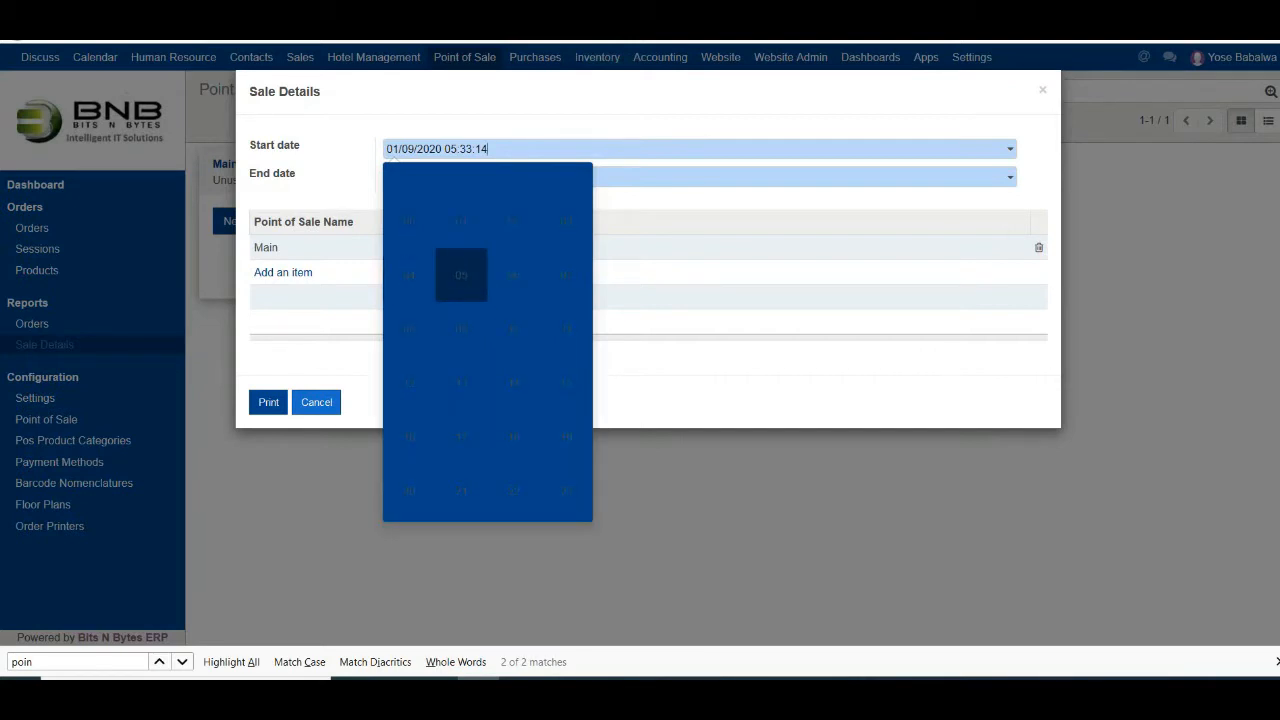
click(409, 329)
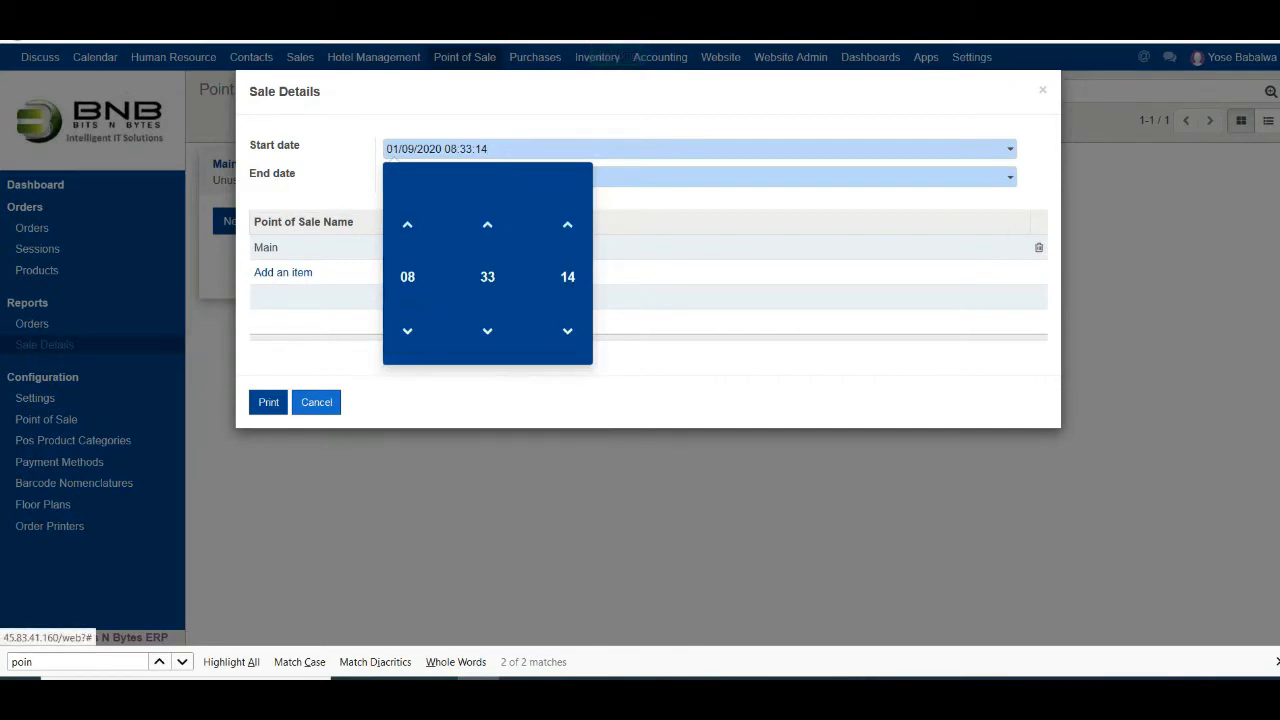
click(487, 276)
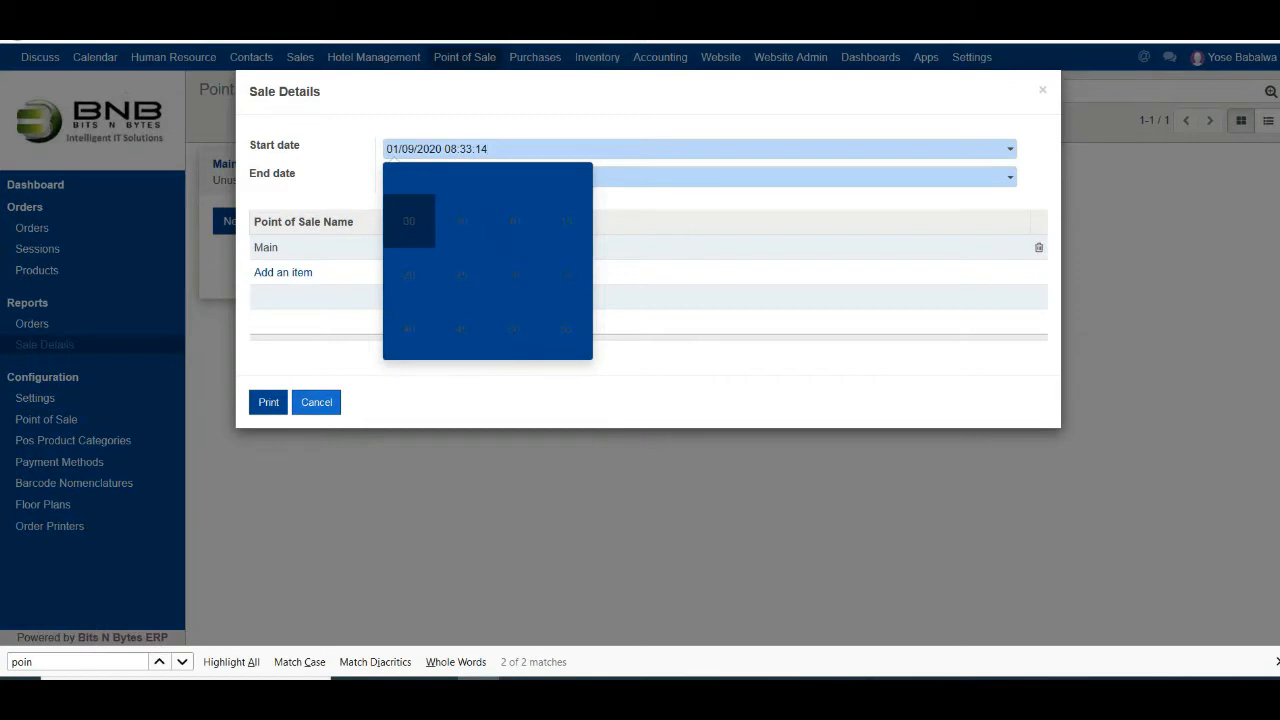
click(409, 221)
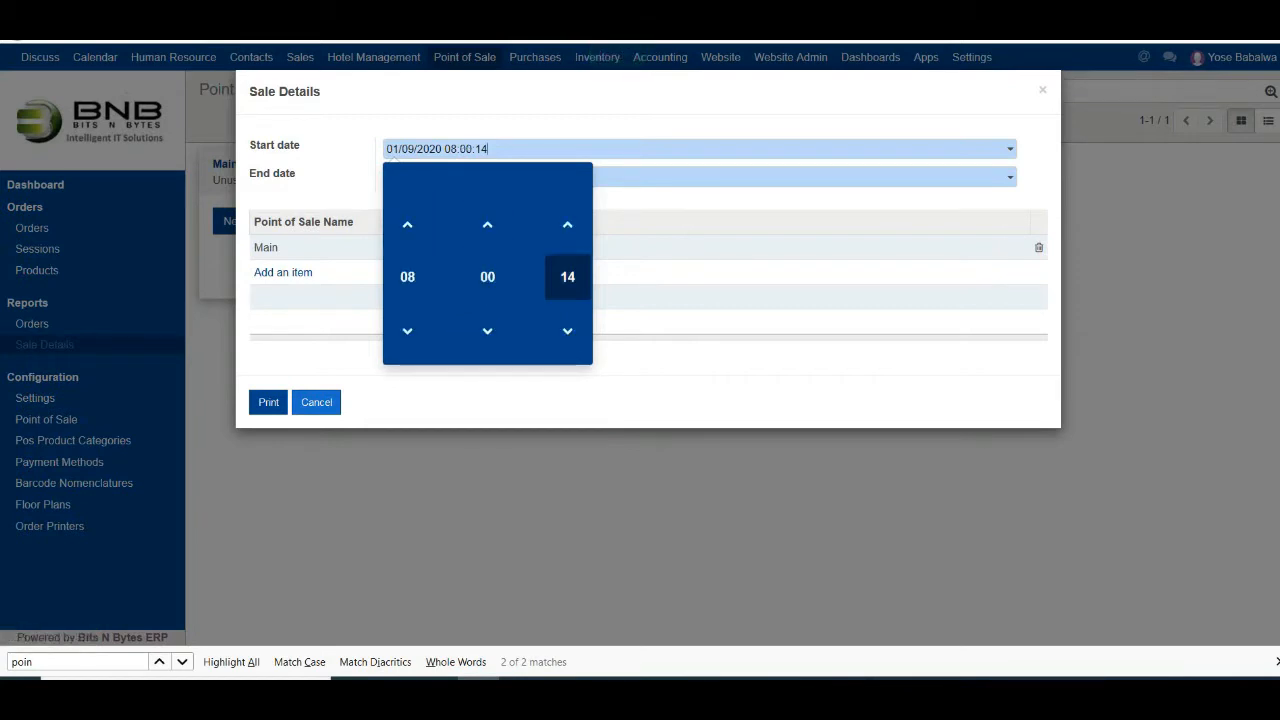
Step: Lower the seconds of the start time to 02 and close the date picker
click(567, 331)
click(567, 331)
click(567, 331)
click(567, 331)
click(567, 331)
click(567, 331)
click(567, 331)
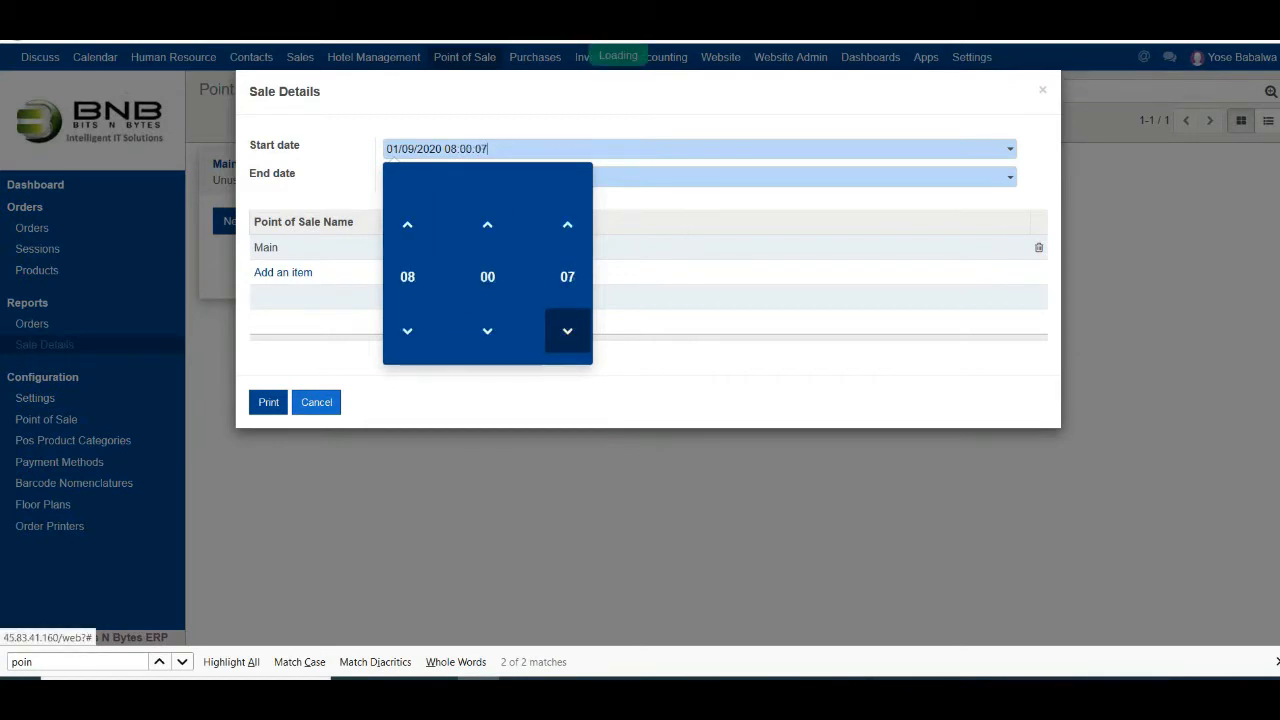
click(567, 331)
click(567, 331)
click(567, 331)
click(567, 331)
click(567, 331)
click(487, 184)
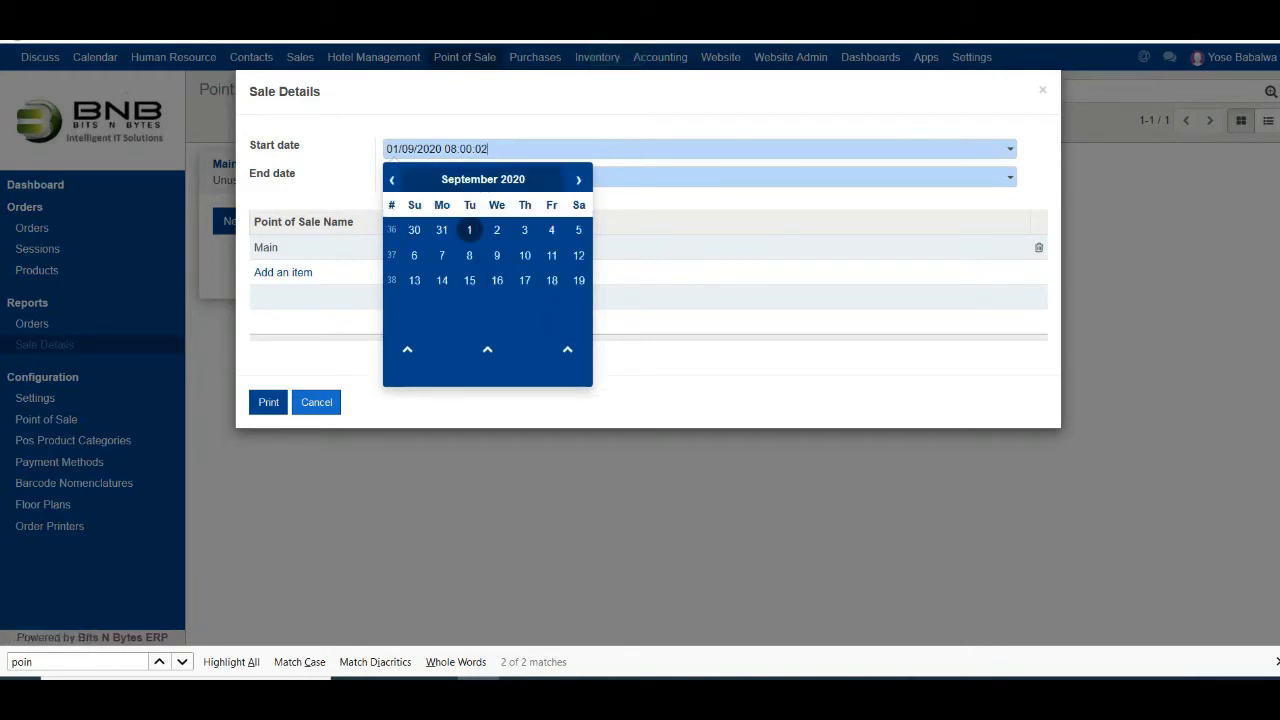
click(690, 362)
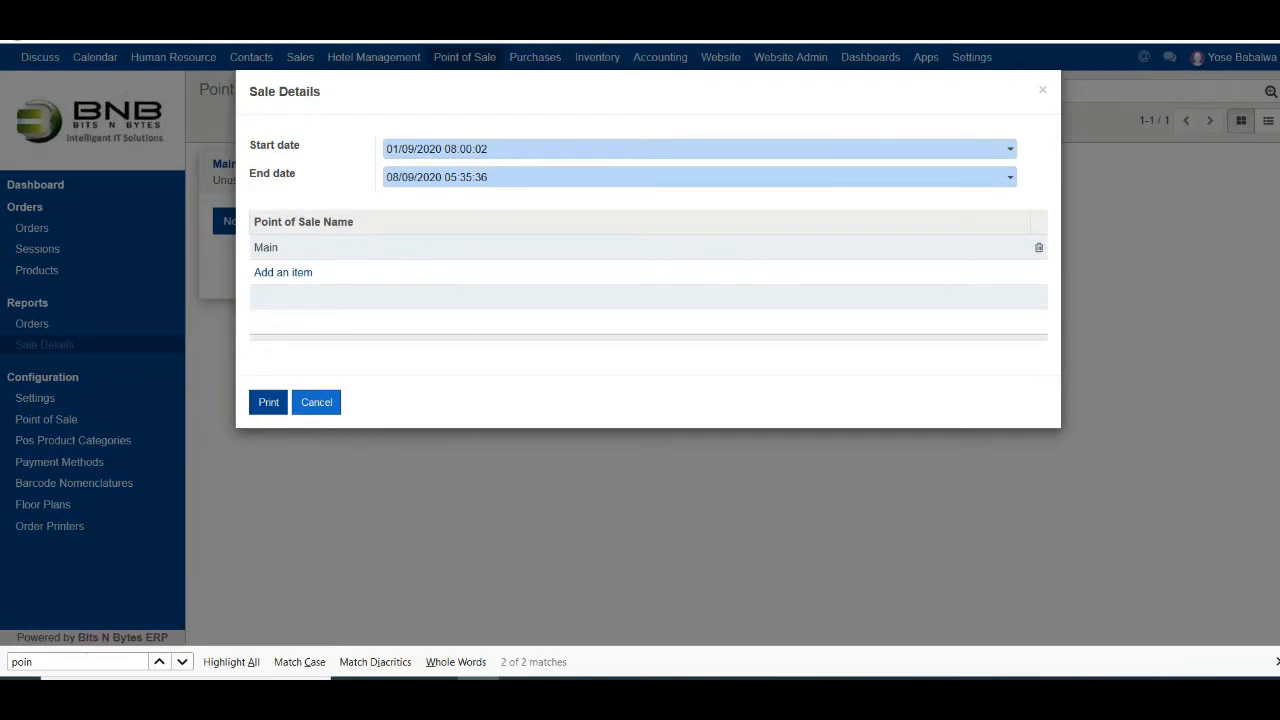
Step: Set the report's end date to 10/09/2020 17:00:00
click(488, 177)
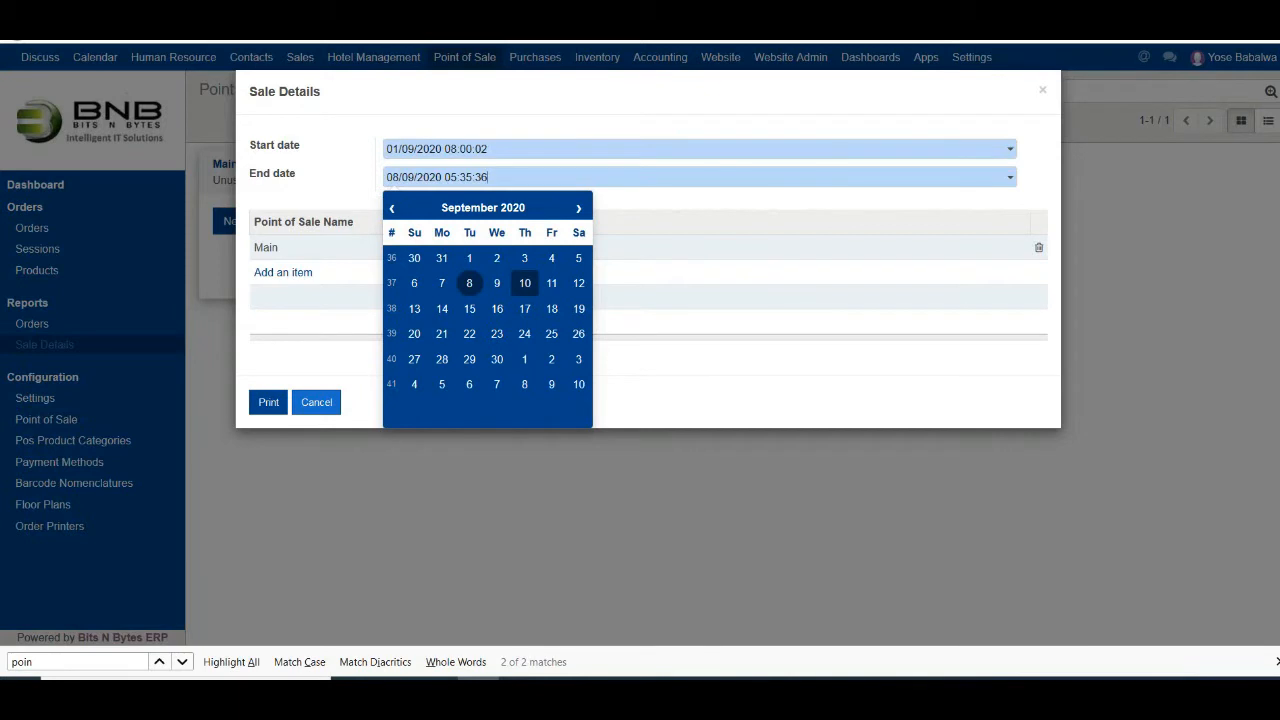
click(524, 283)
click(488, 450)
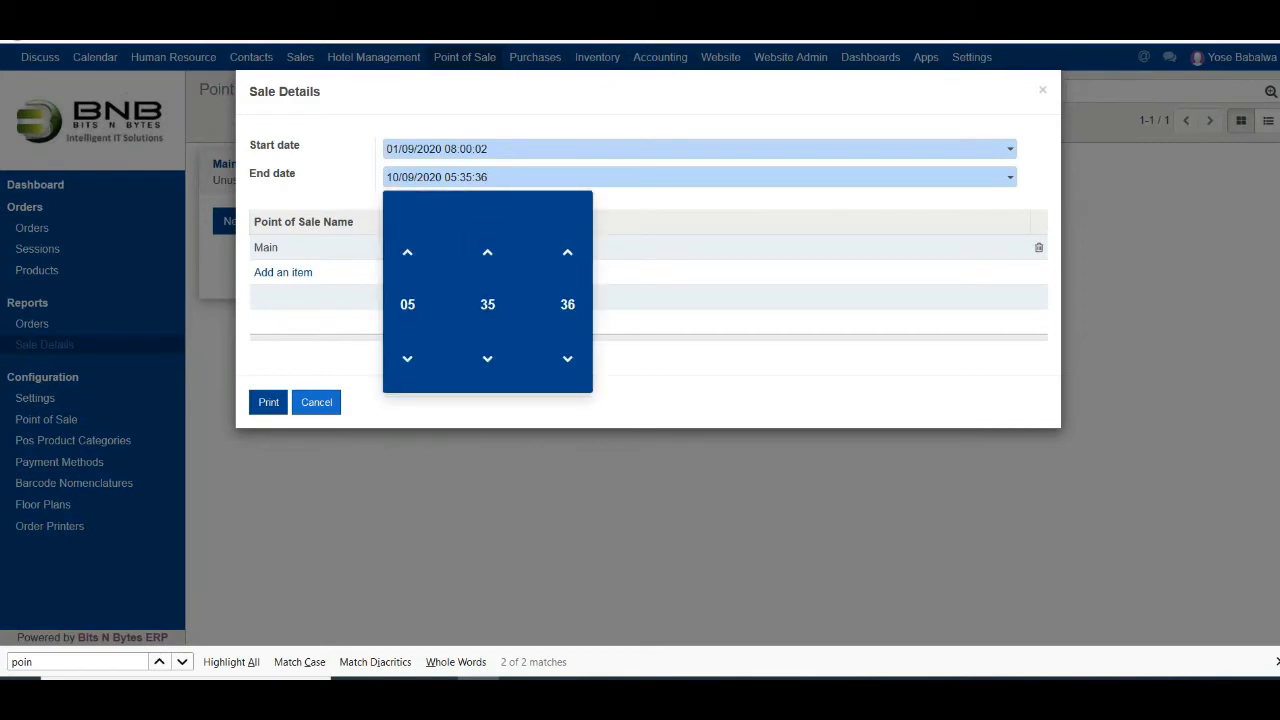
click(409, 305)
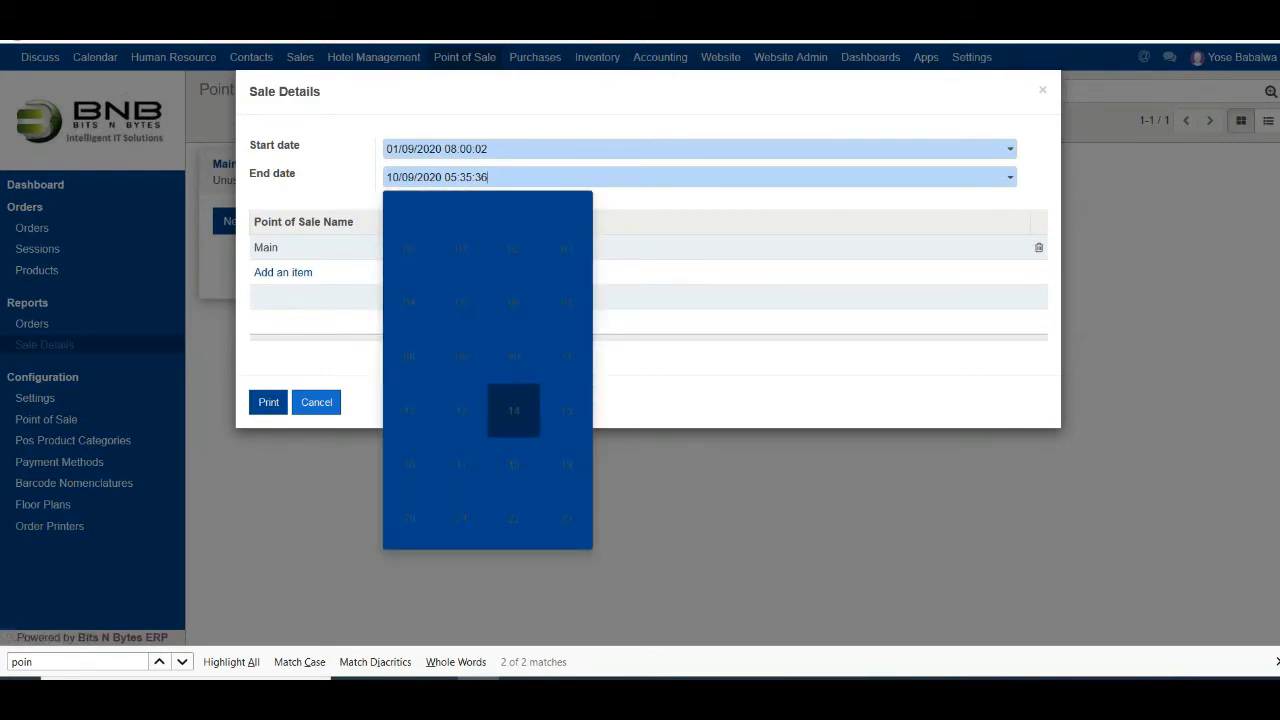
click(460, 465)
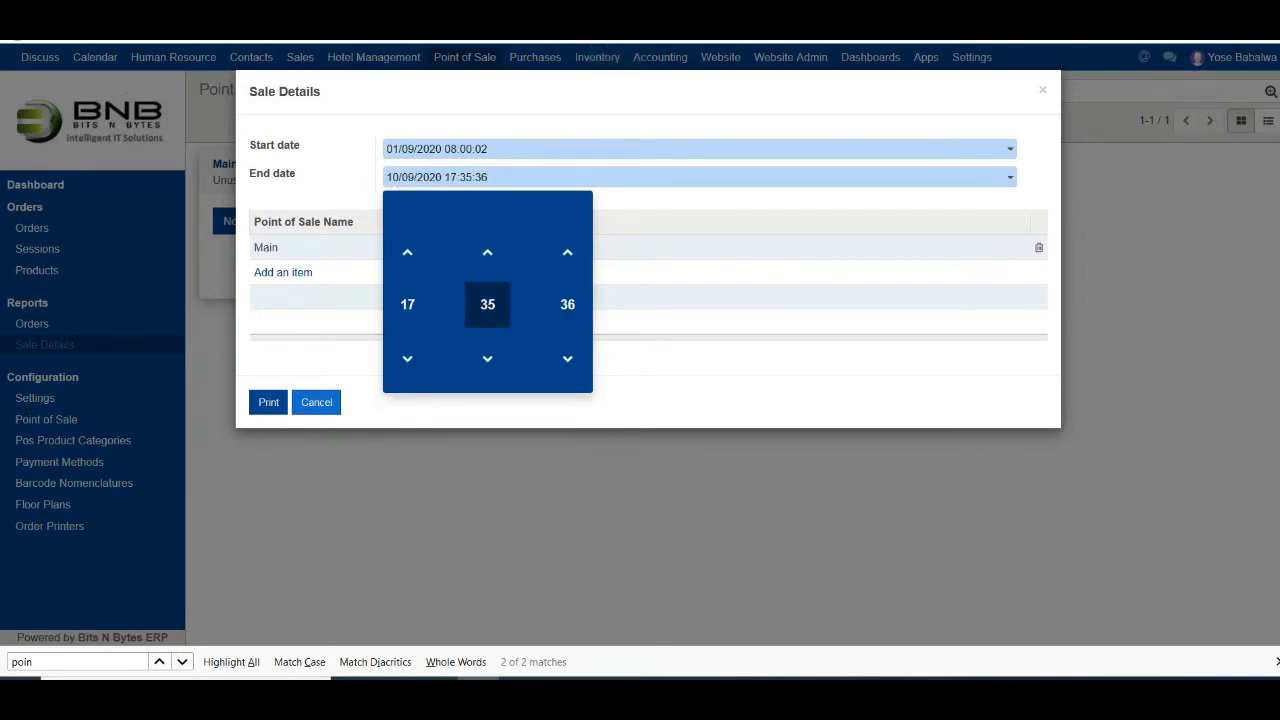
click(487, 304)
click(409, 250)
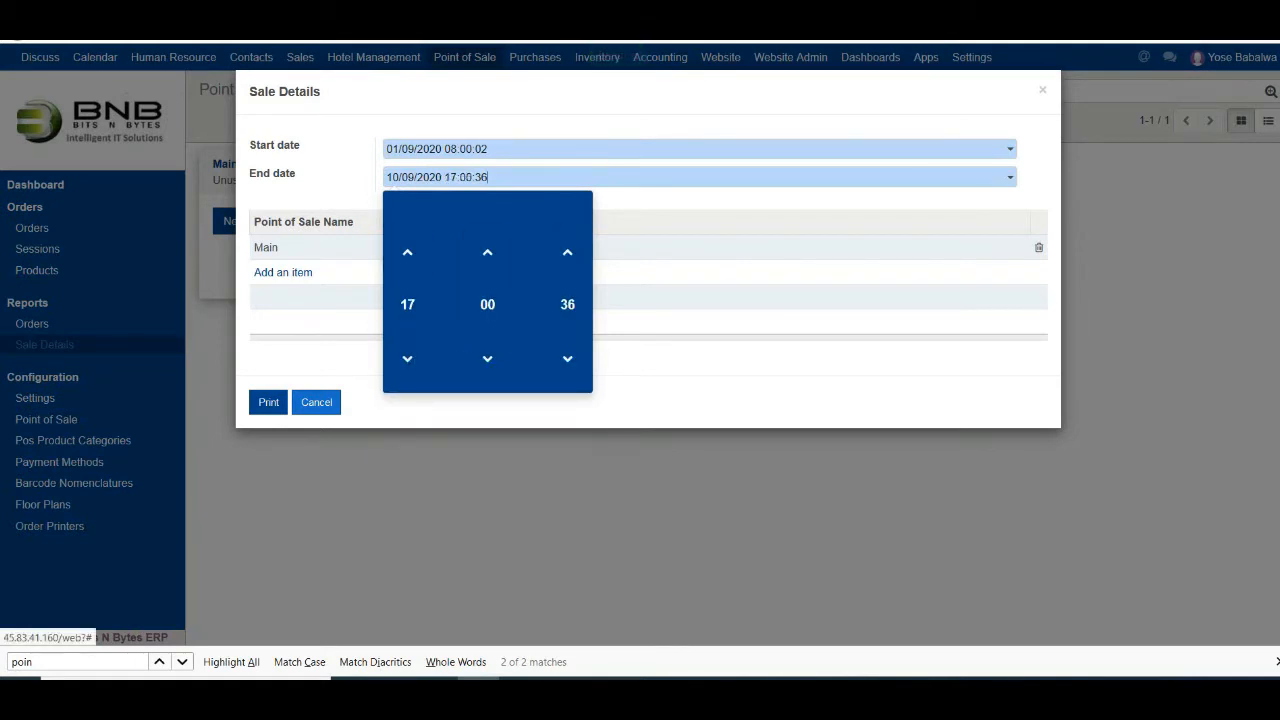
click(567, 304)
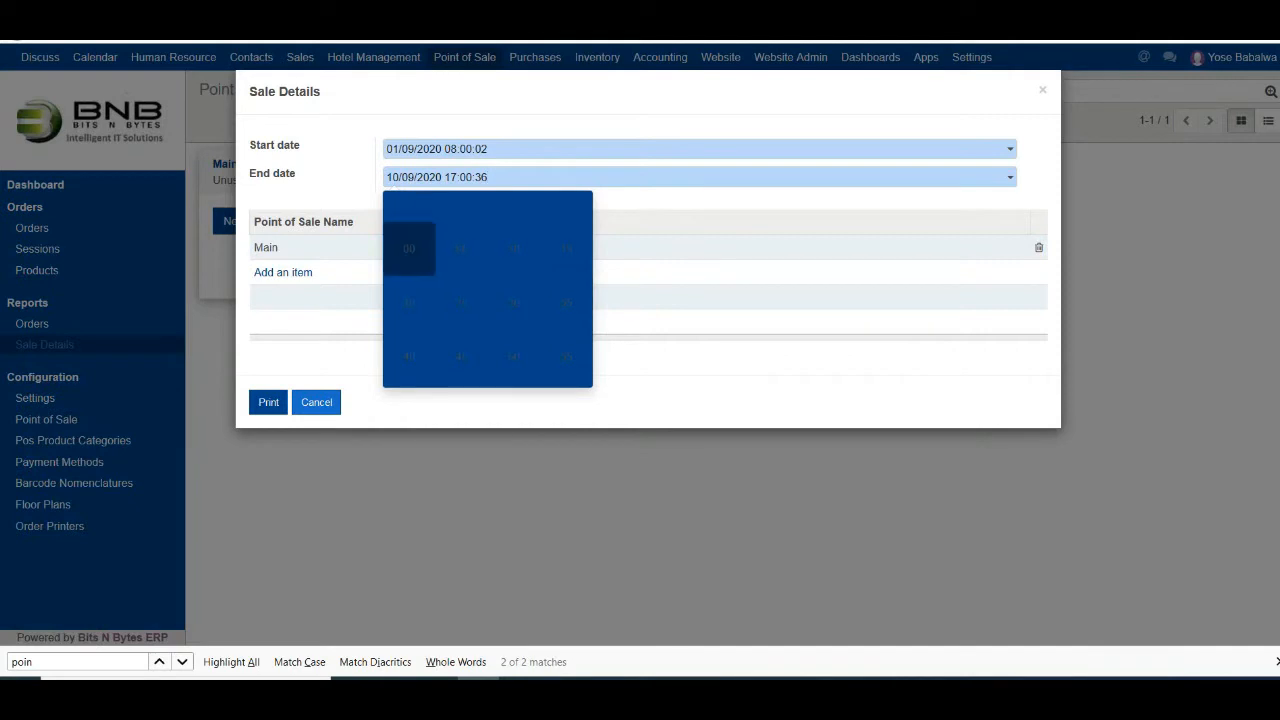
click(409, 250)
click(310, 358)
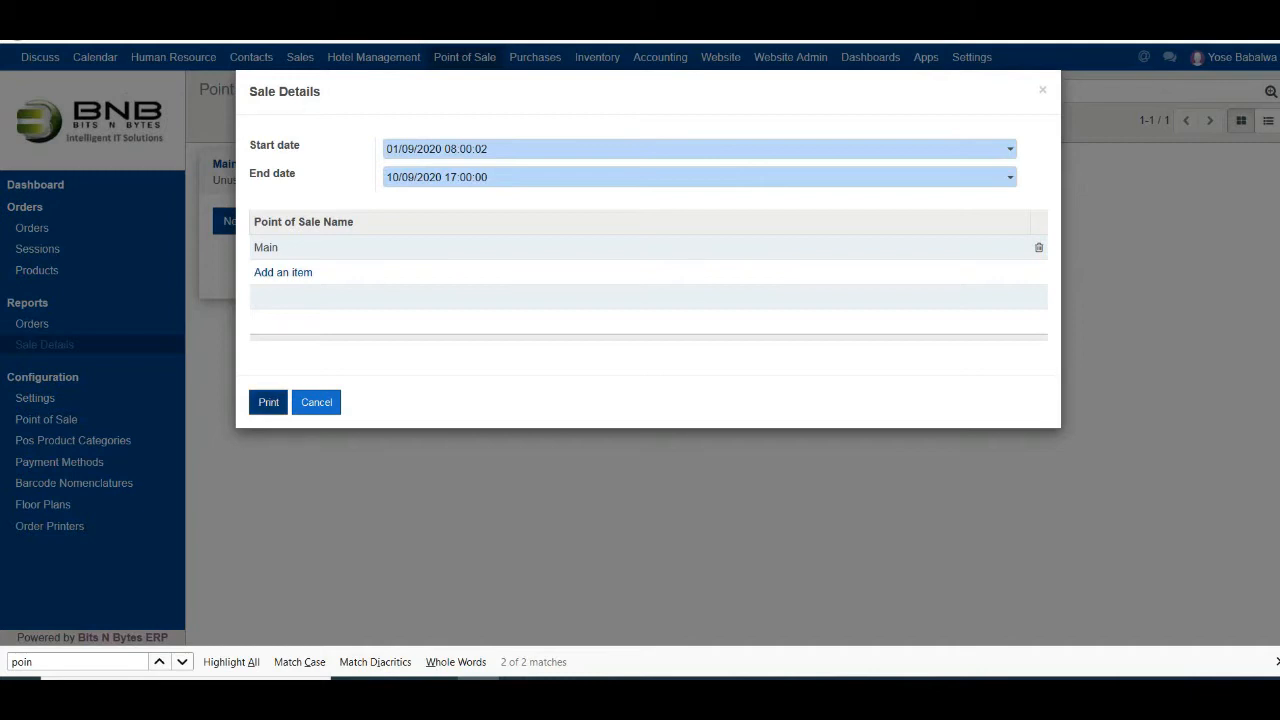
Step: Print the Sale Details report for the Main point of sale and open the PDF with Firefox
click(268, 402)
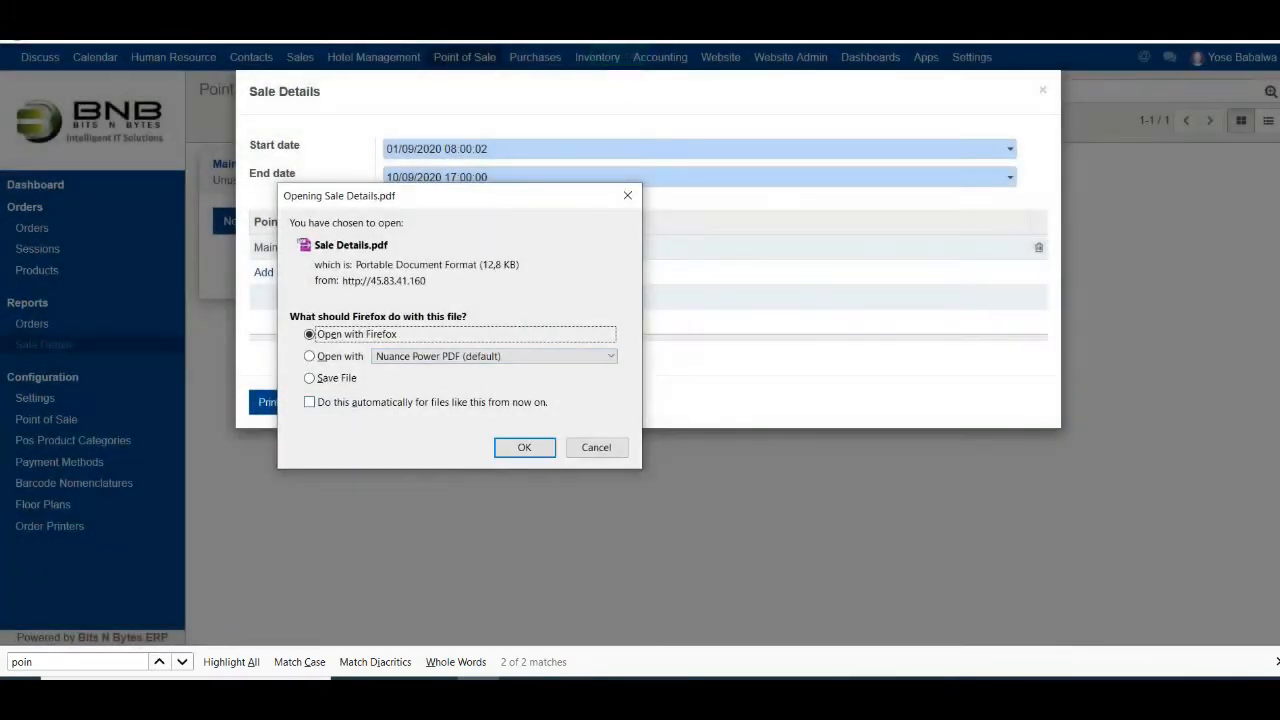
click(334, 378)
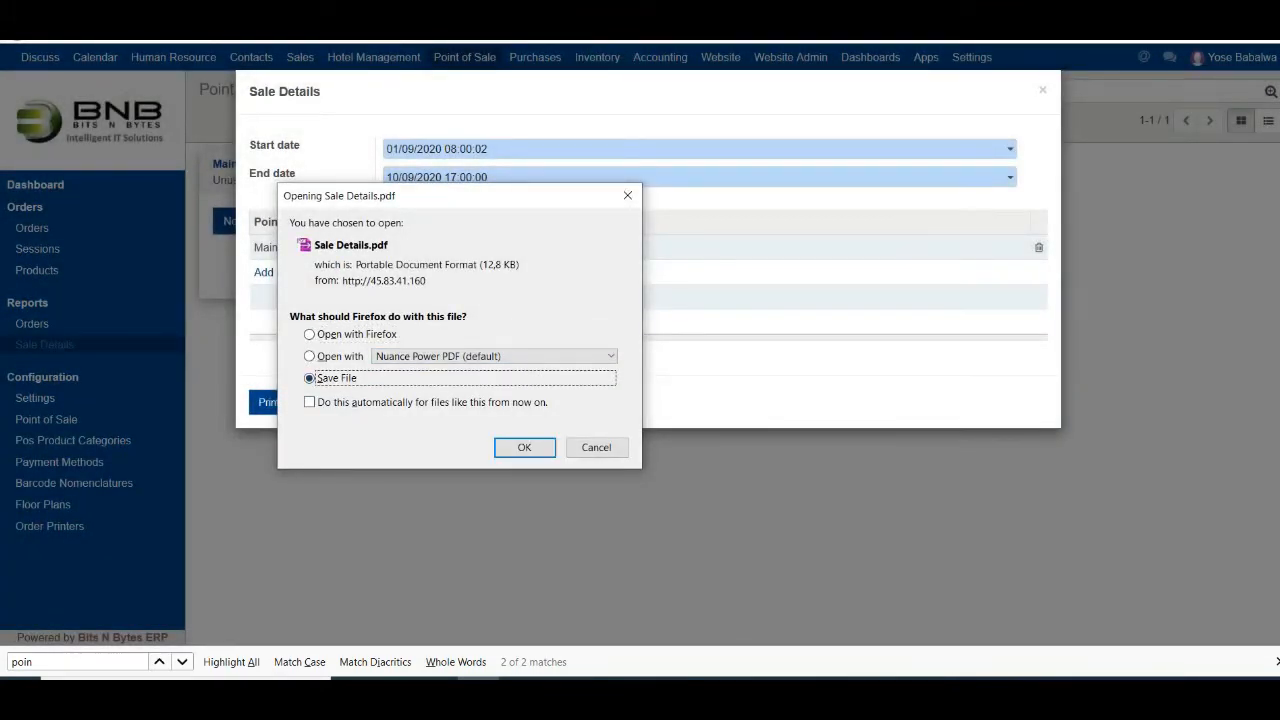
click(309, 334)
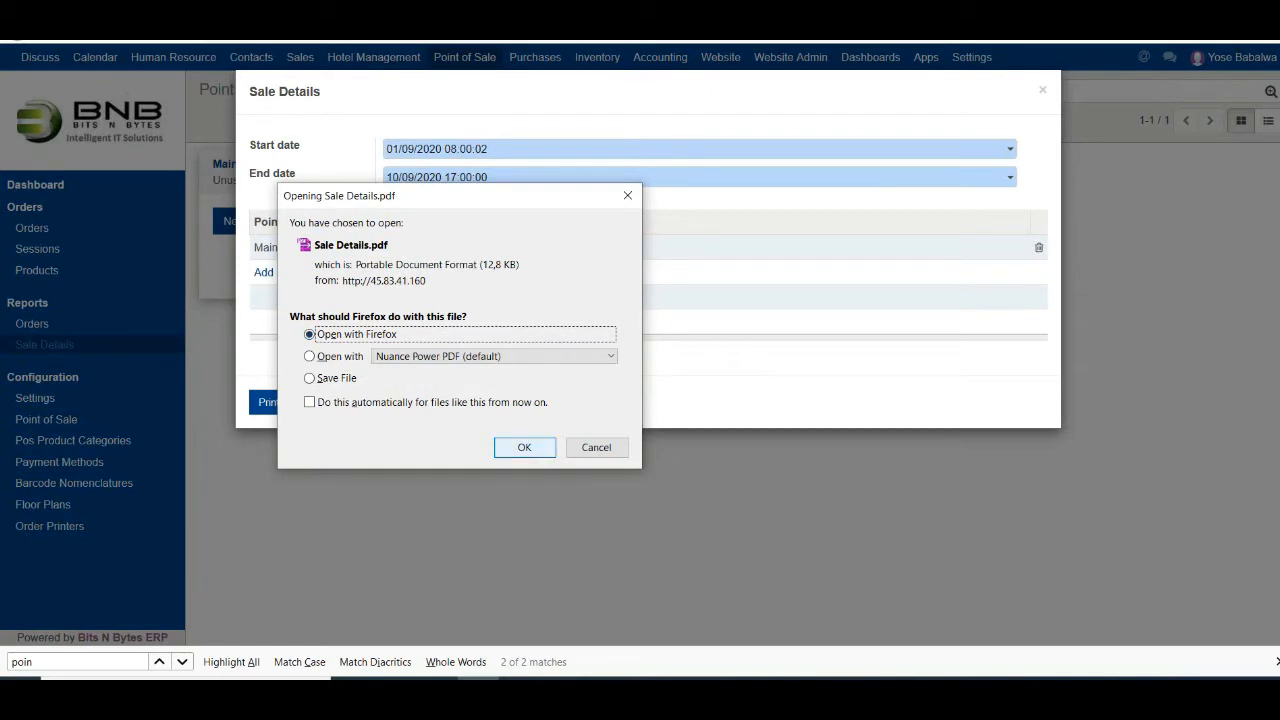
click(524, 447)
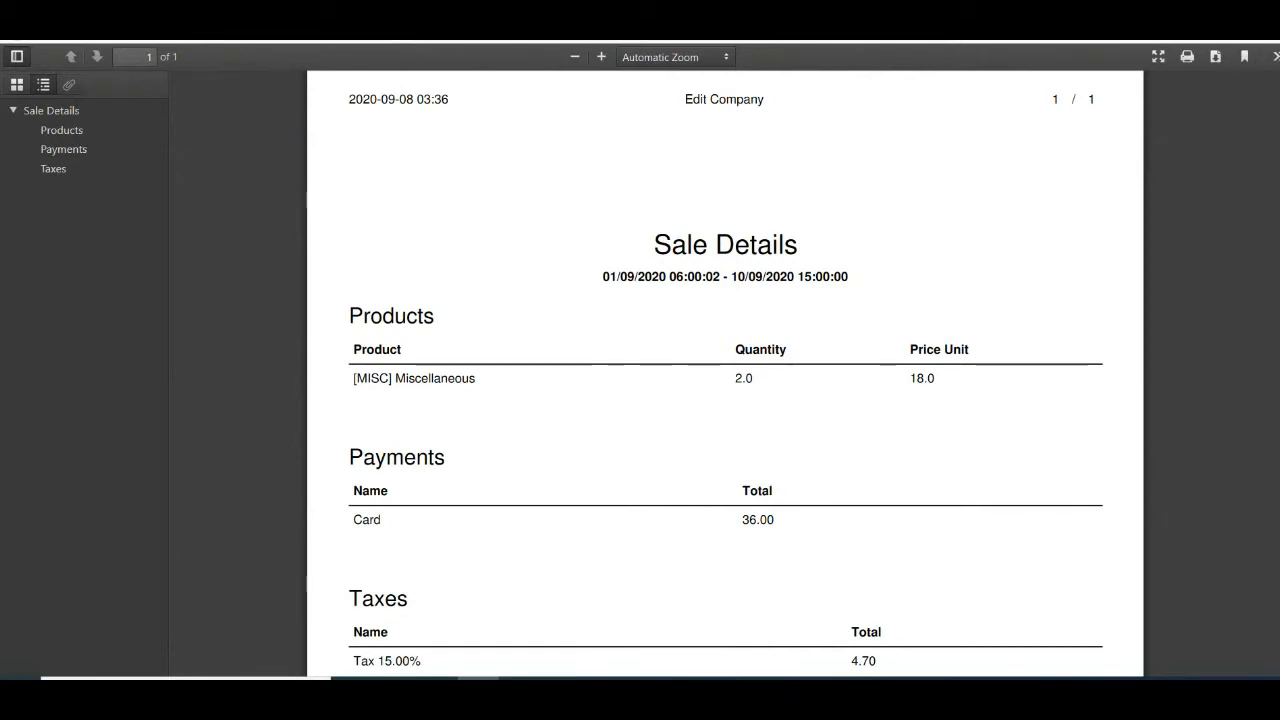
Step: Examine the products, payments, taxes and total in the Sale Details PDF, and close the PDF and the report dialog
scroll(726, 367, down, 1)
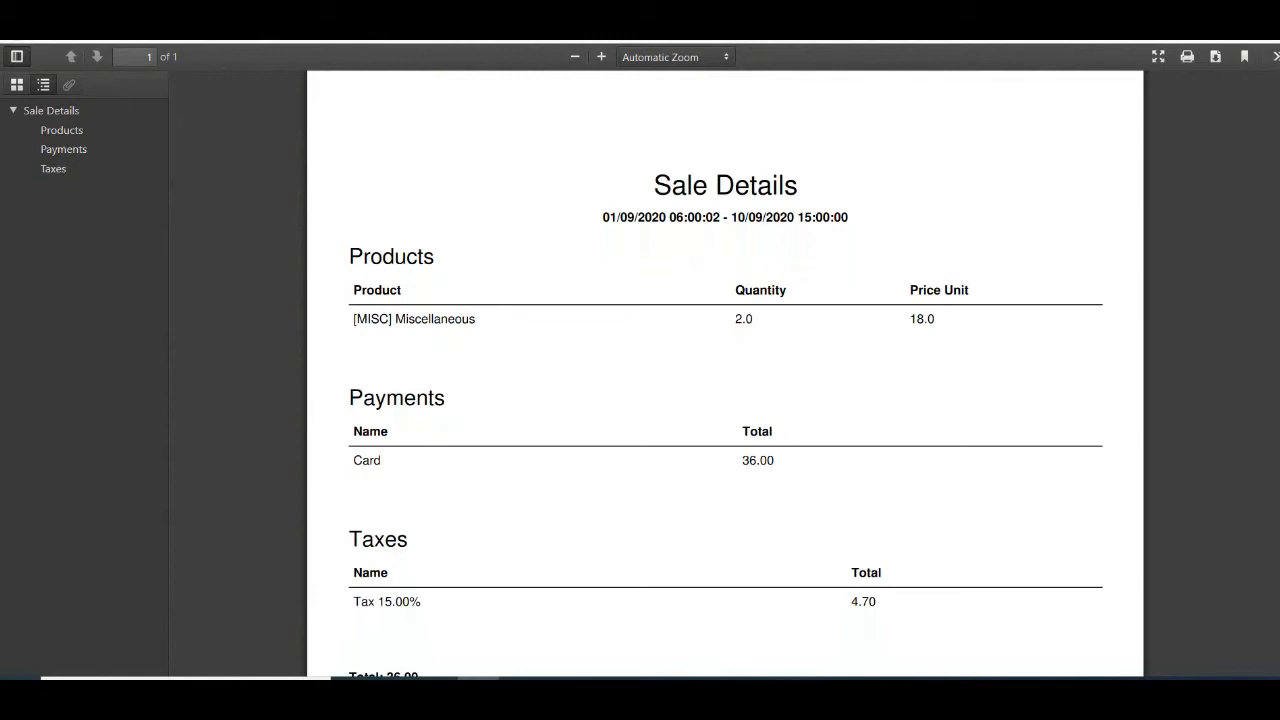
scroll(726, 418, down, 1)
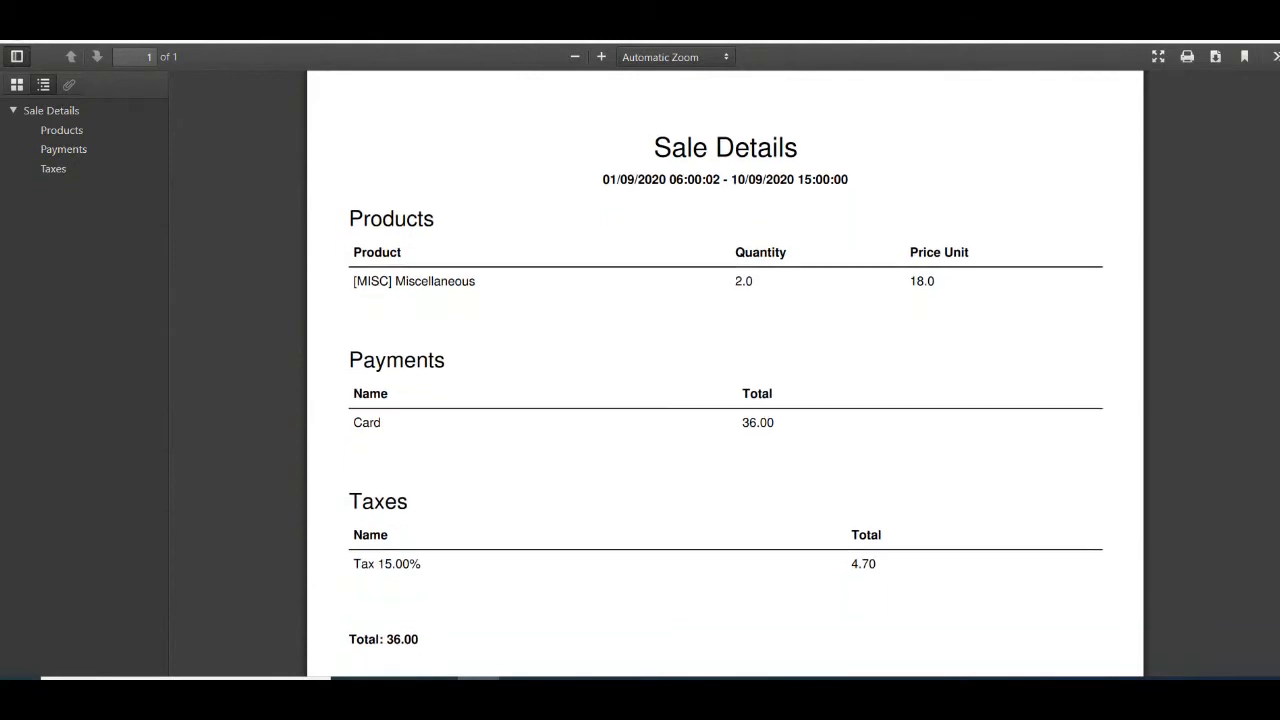
scroll(726, 400, down, 1)
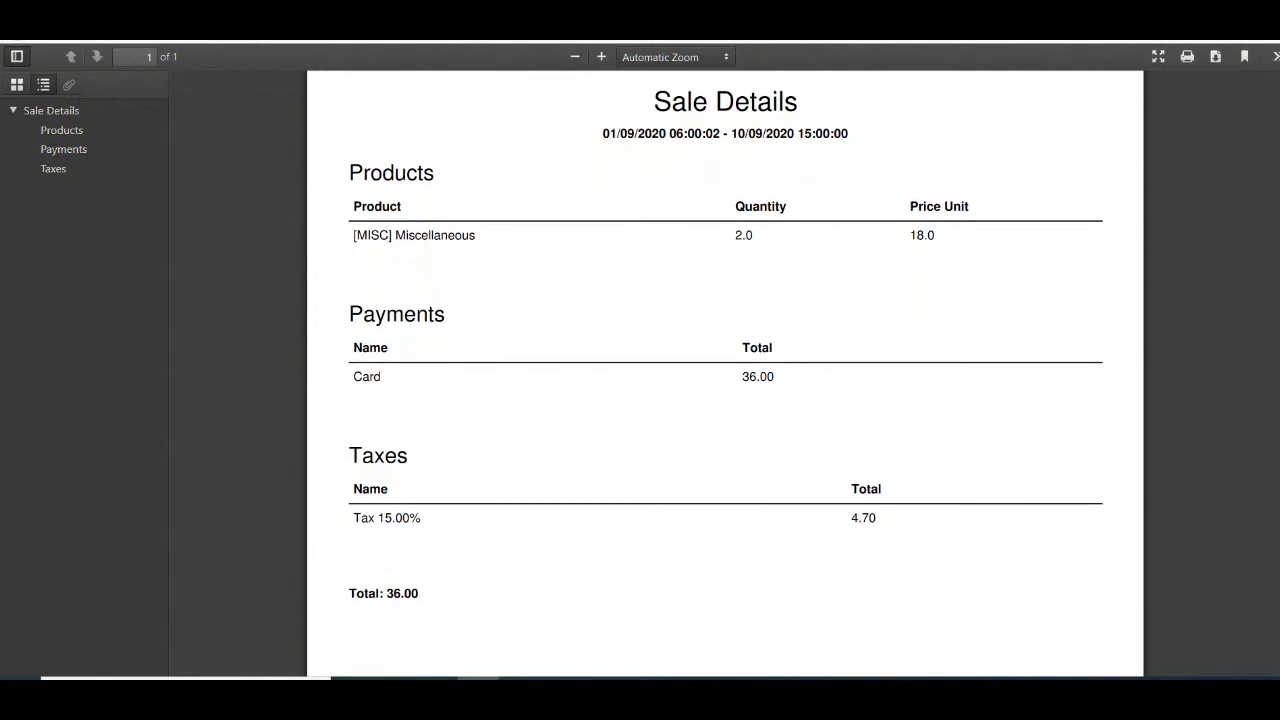
drag(371, 235, 466, 235)
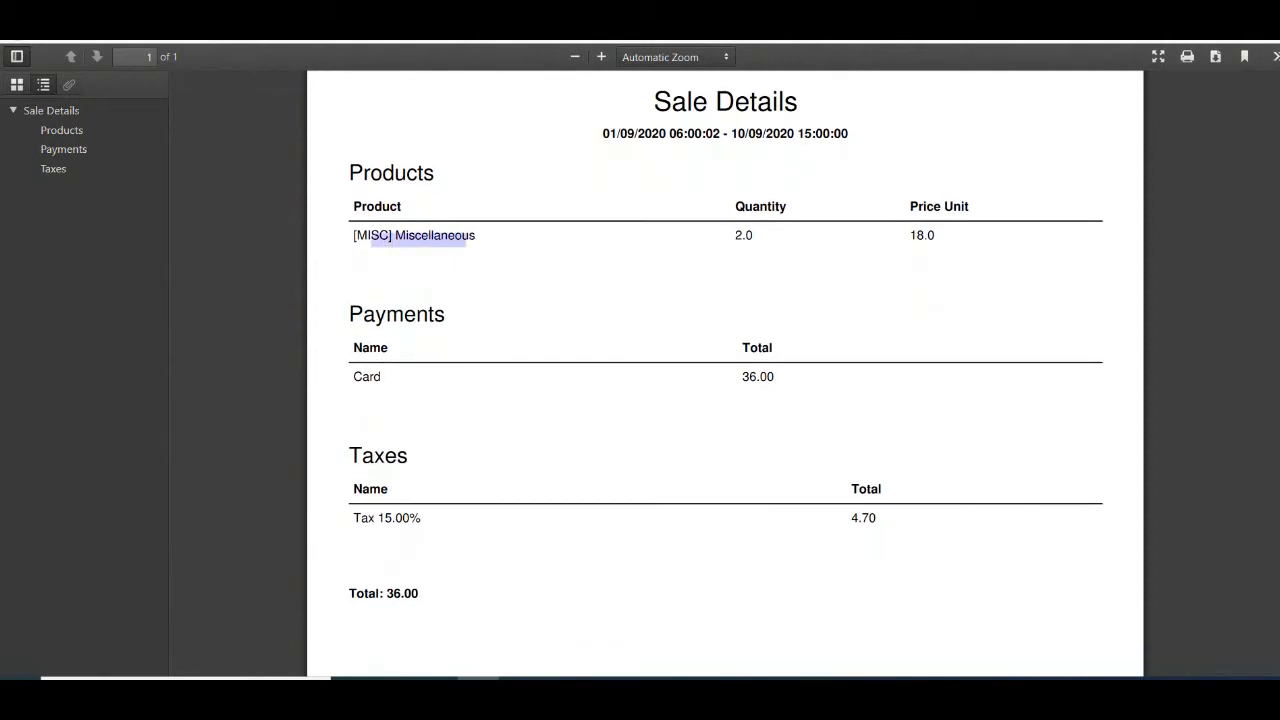
drag(347, 240, 479, 239)
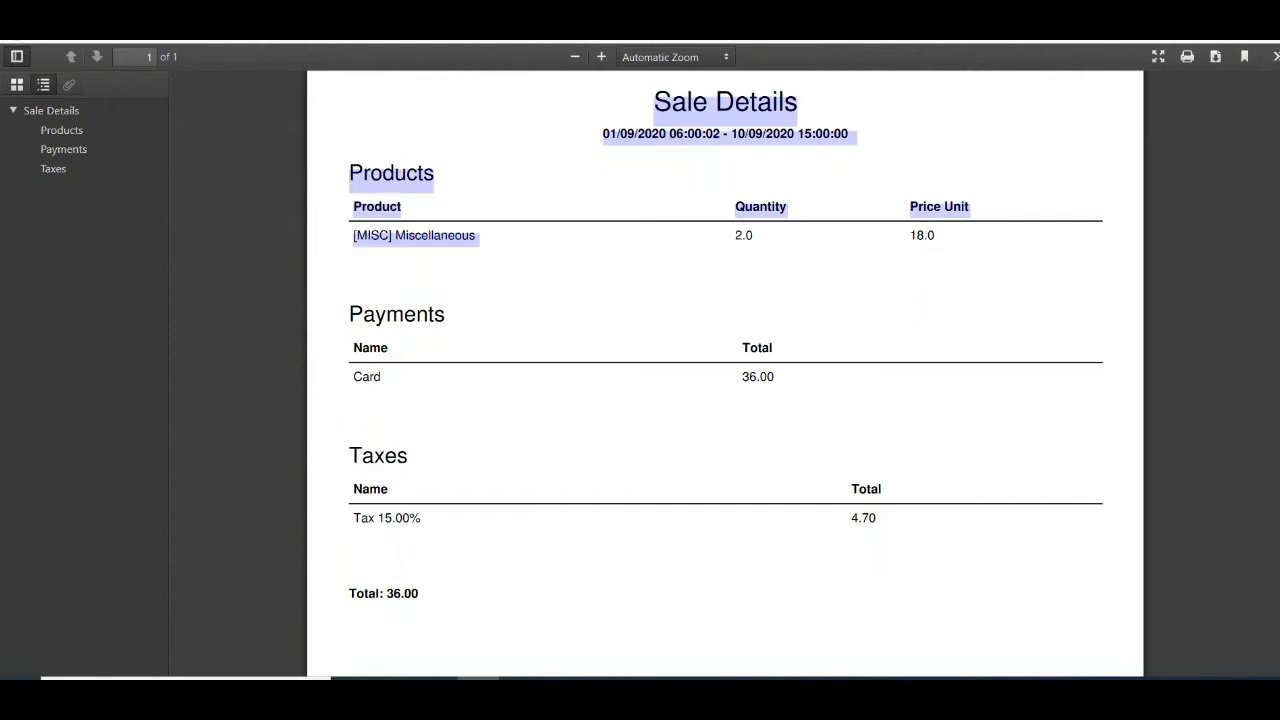
drag(942, 239, 925, 239)
click(925, 239)
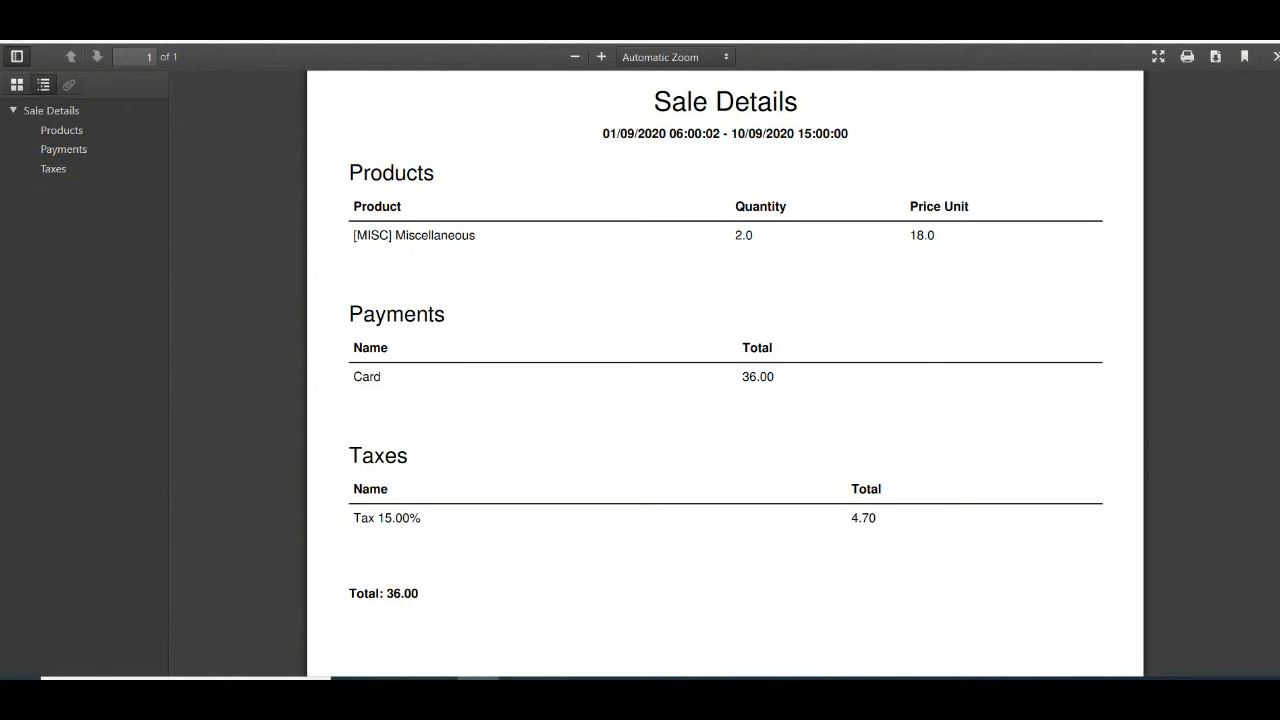
scroll(725, 370, down, 2)
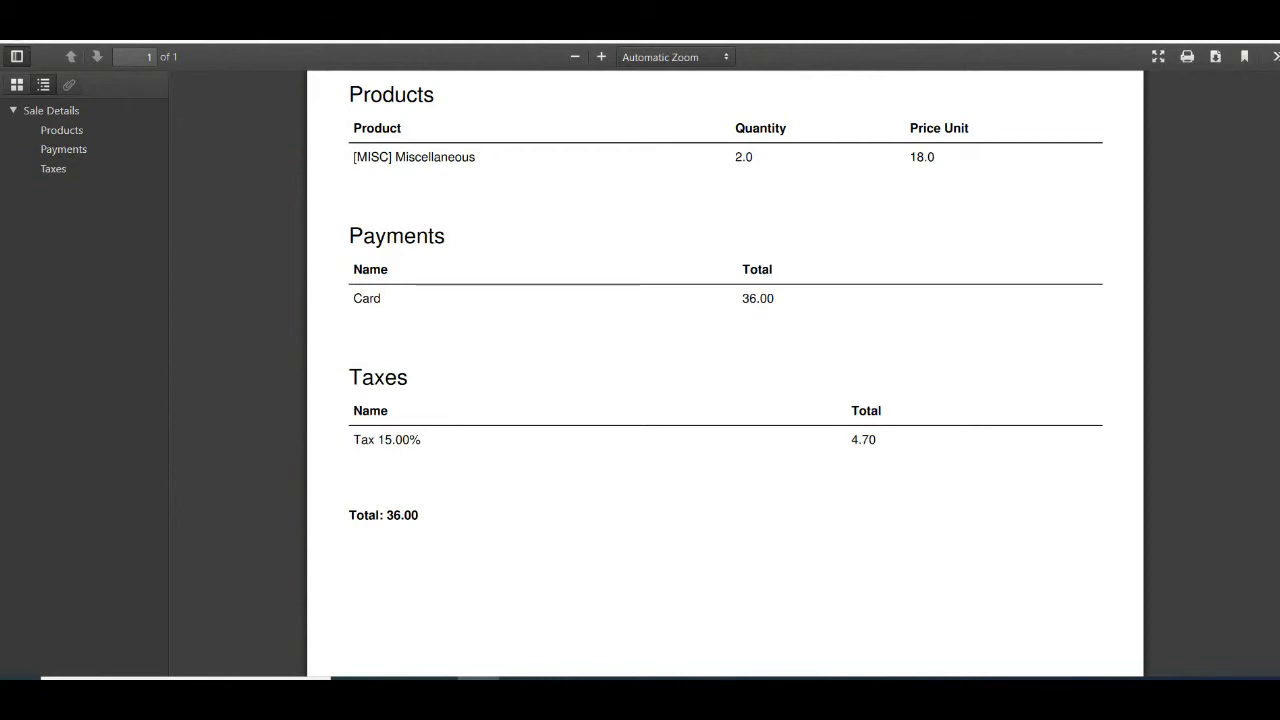
key(ctrl+w)
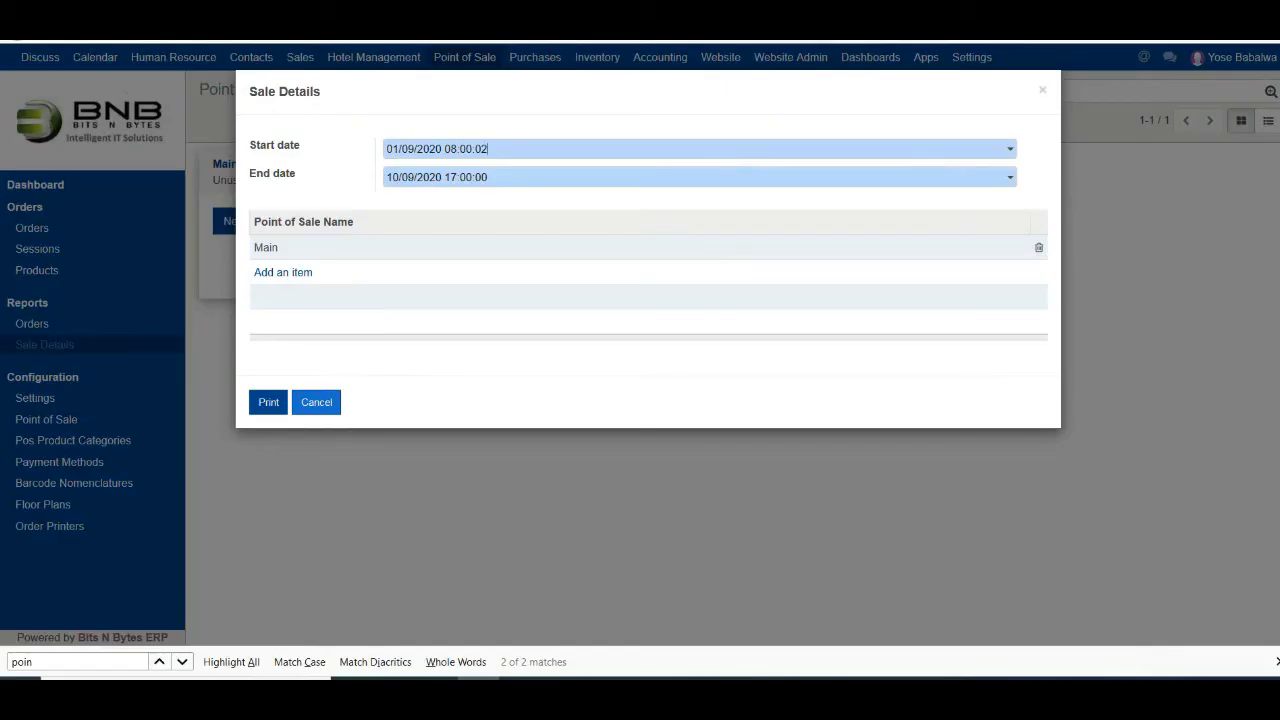
key(Escape)
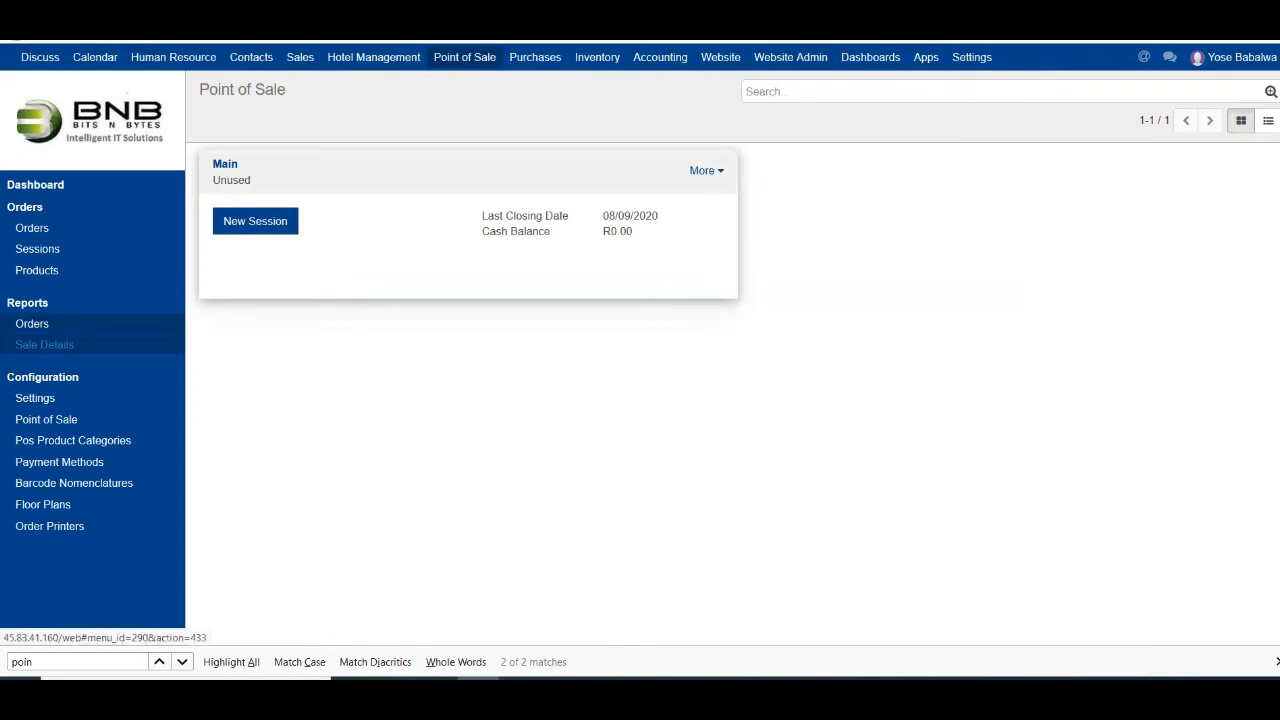
Step: Open the Orders Analysis report and break the September 2020 column down by order day
click(32, 323)
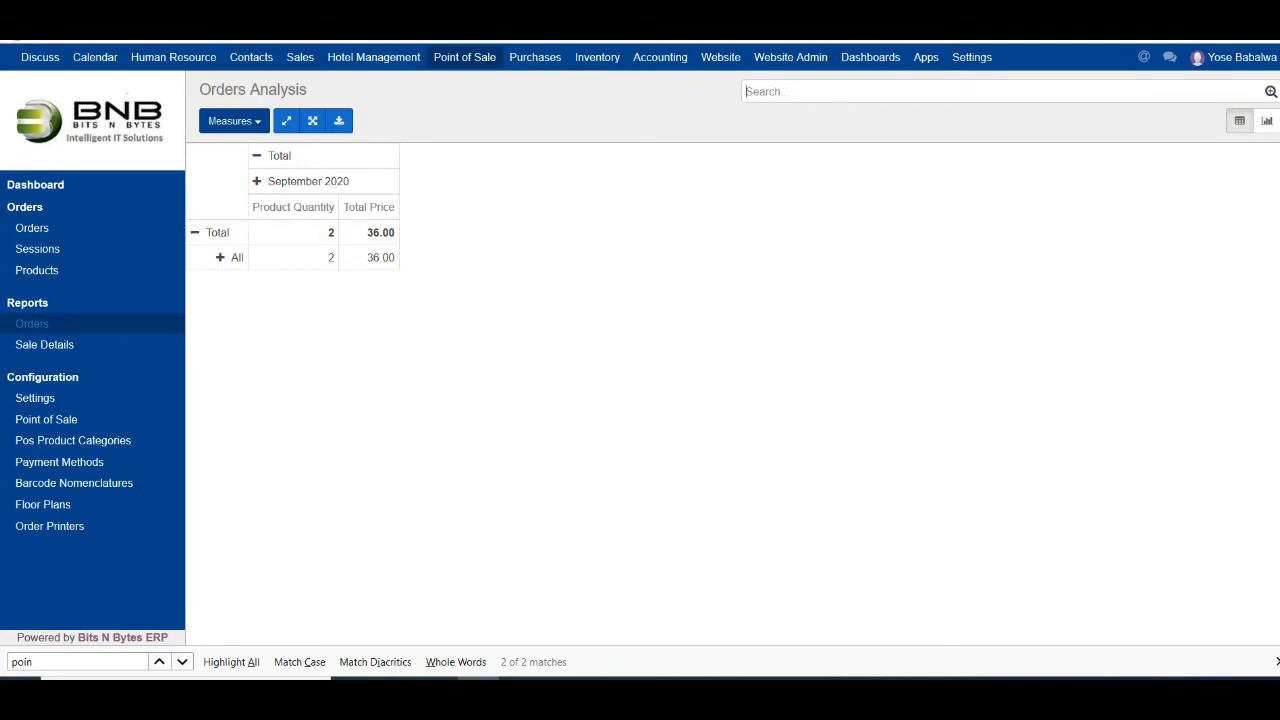
click(305, 184)
mouse_move(370, 222)
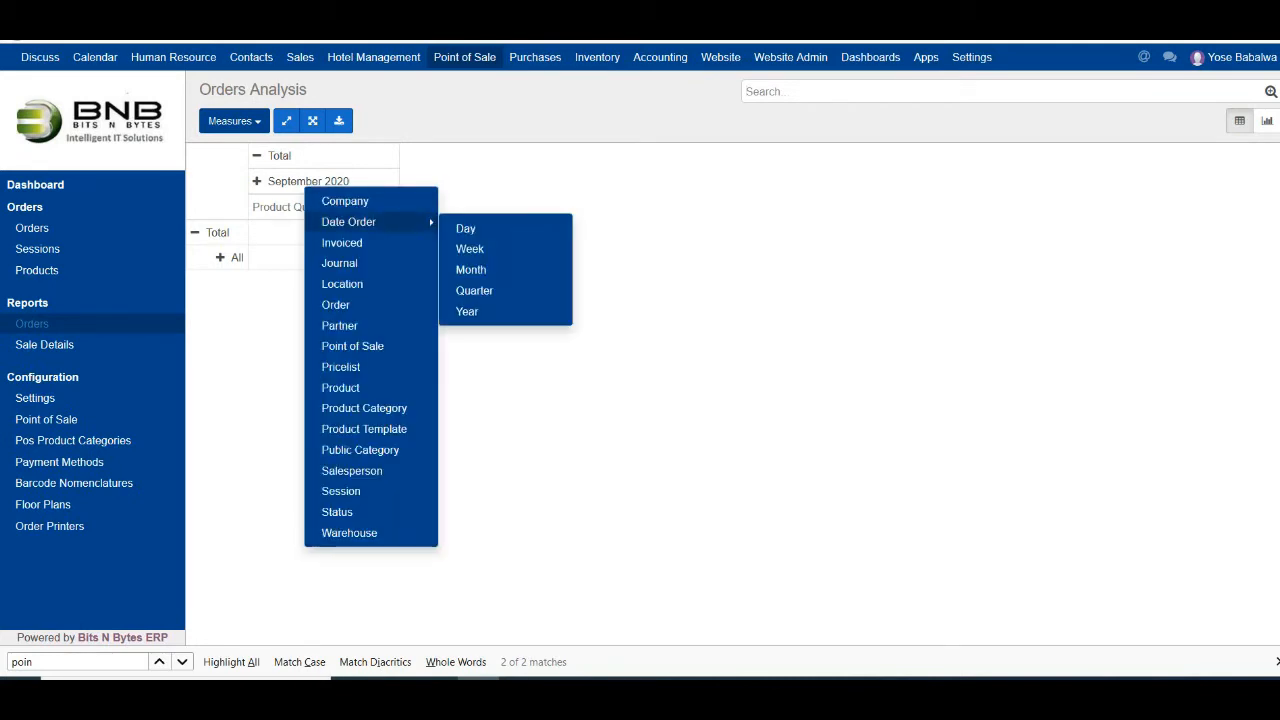
click(466, 228)
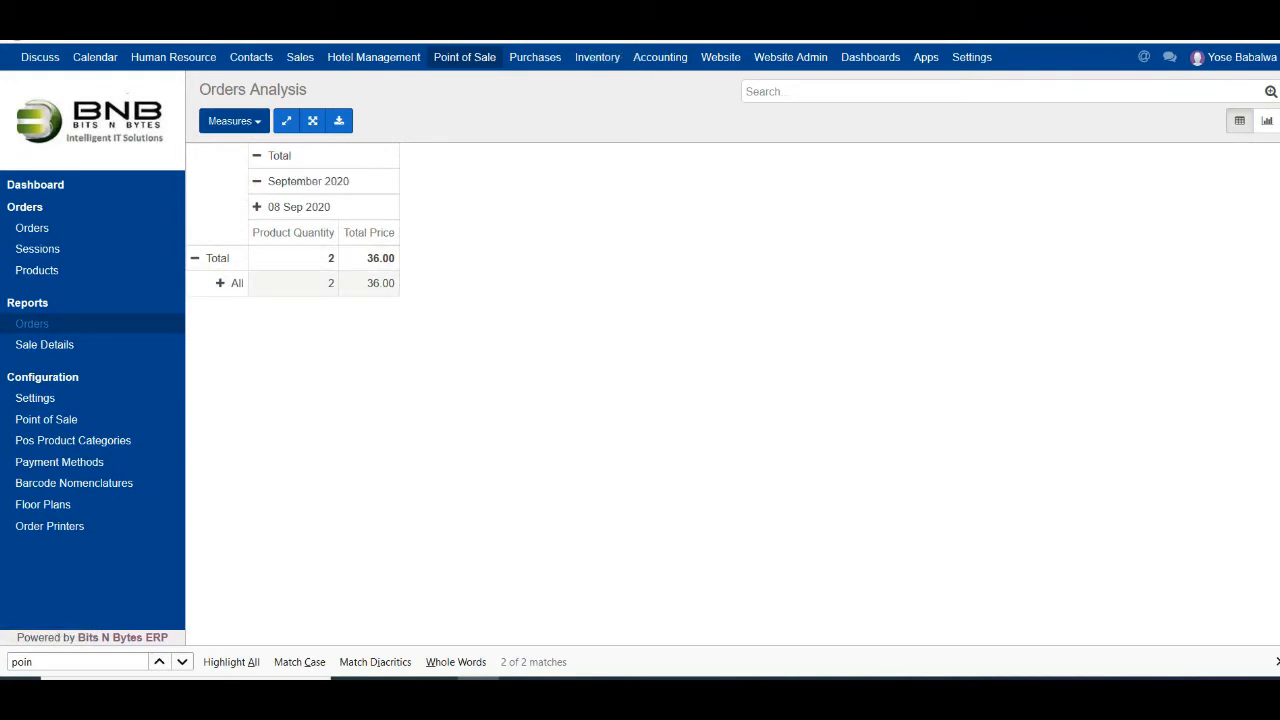
Step: Break the All row of the Orders Analysis pivot down by product category
click(232, 283)
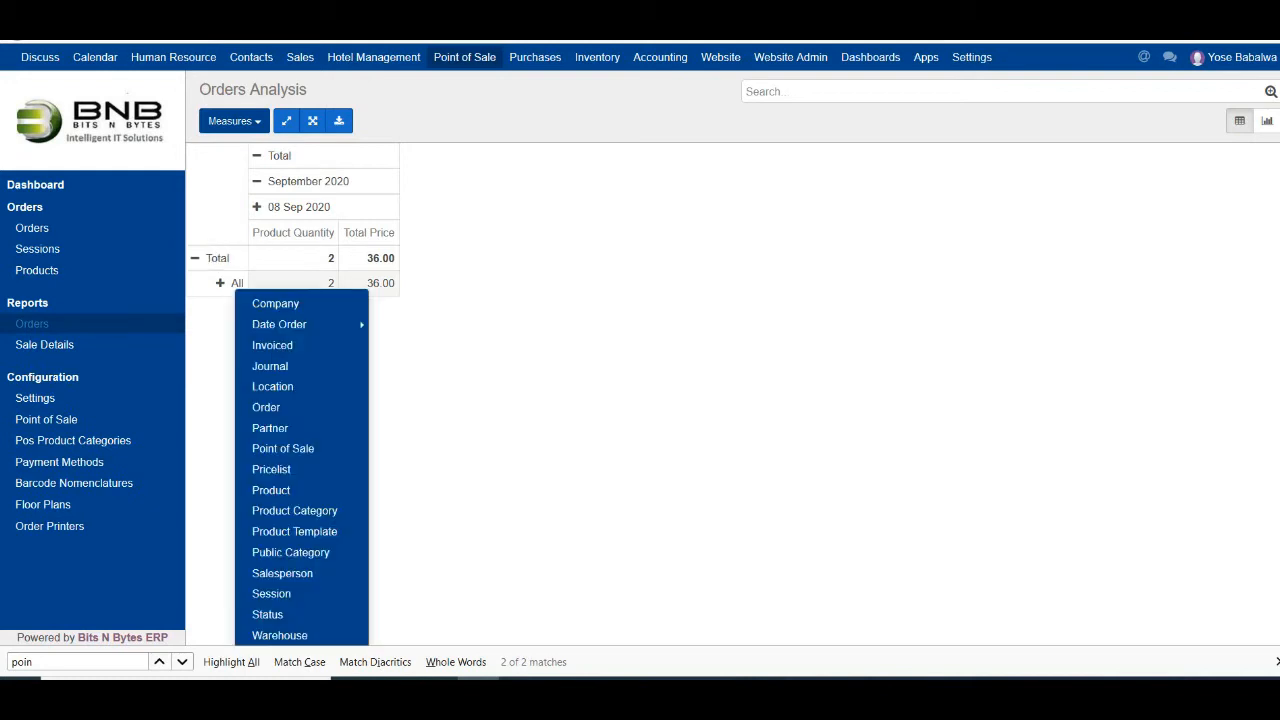
mouse_move(290, 324)
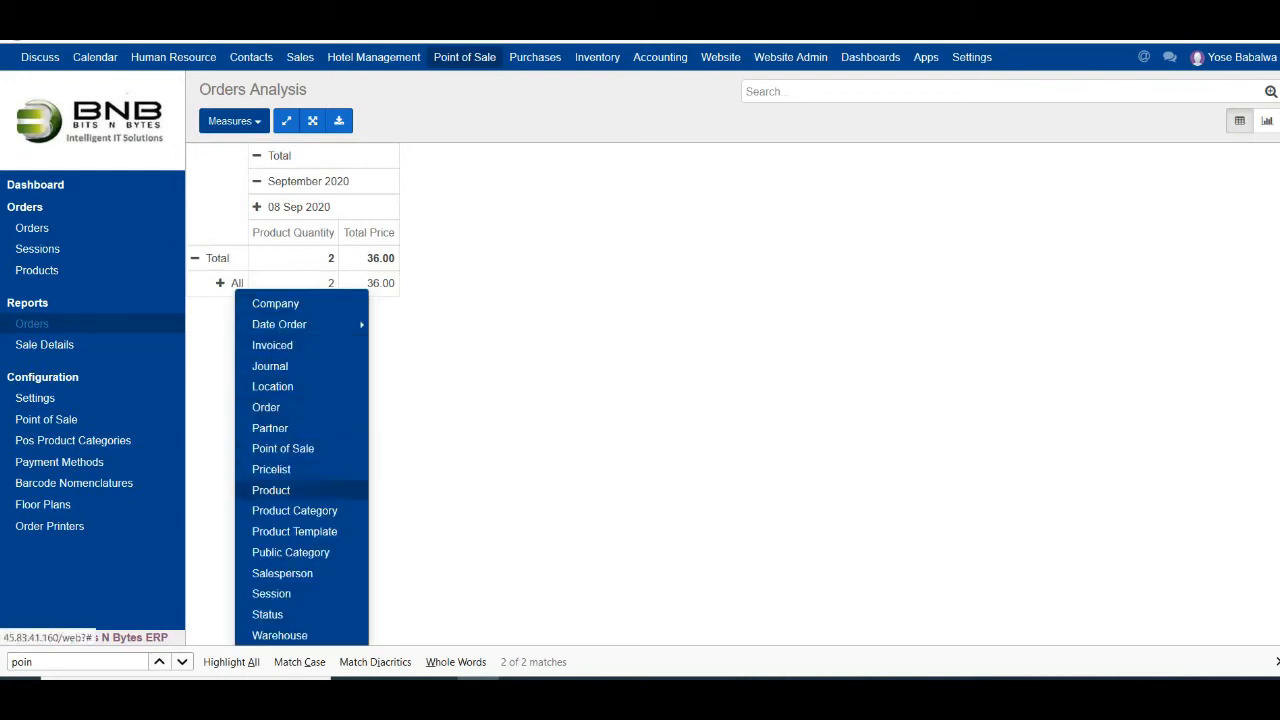
click(295, 510)
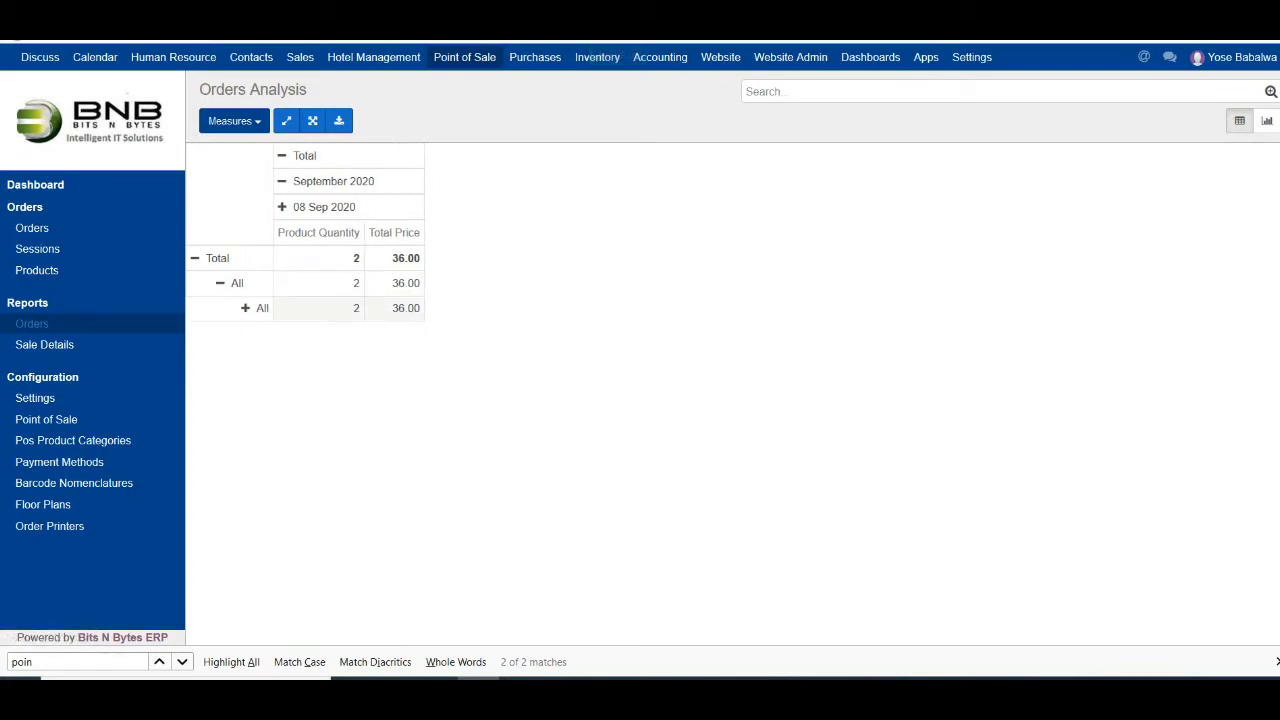
click(264, 310)
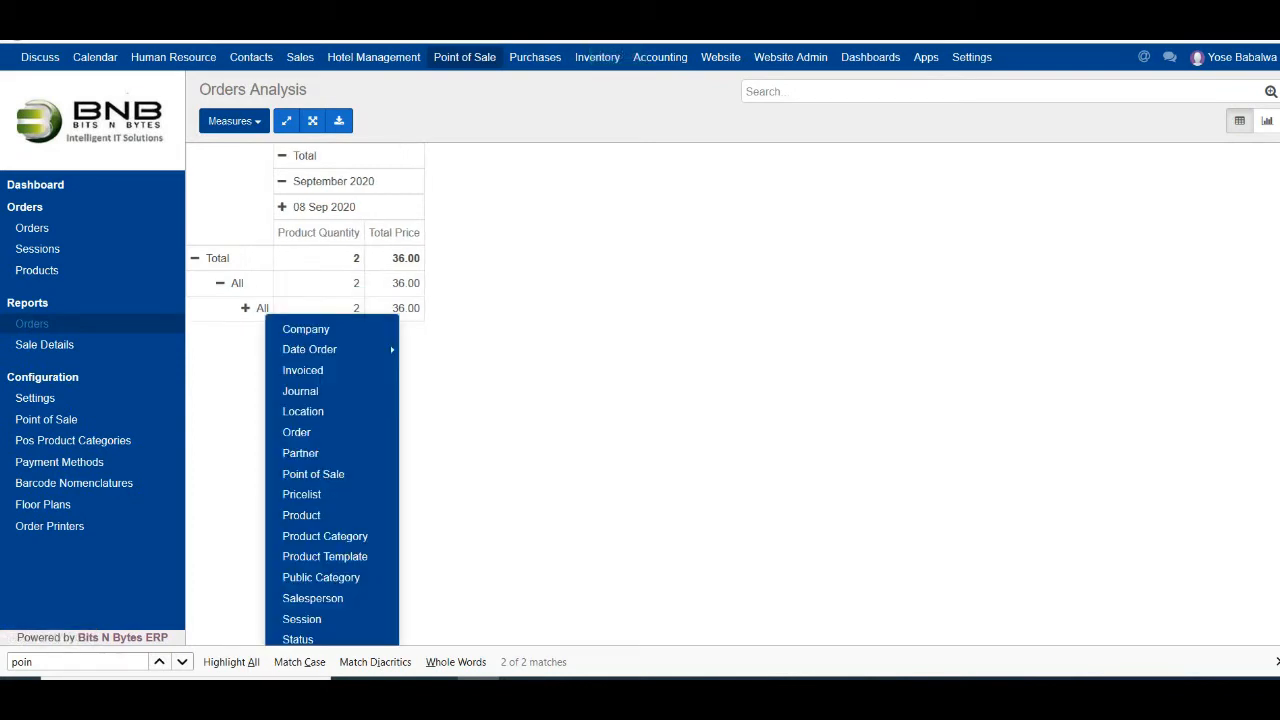
click(490, 375)
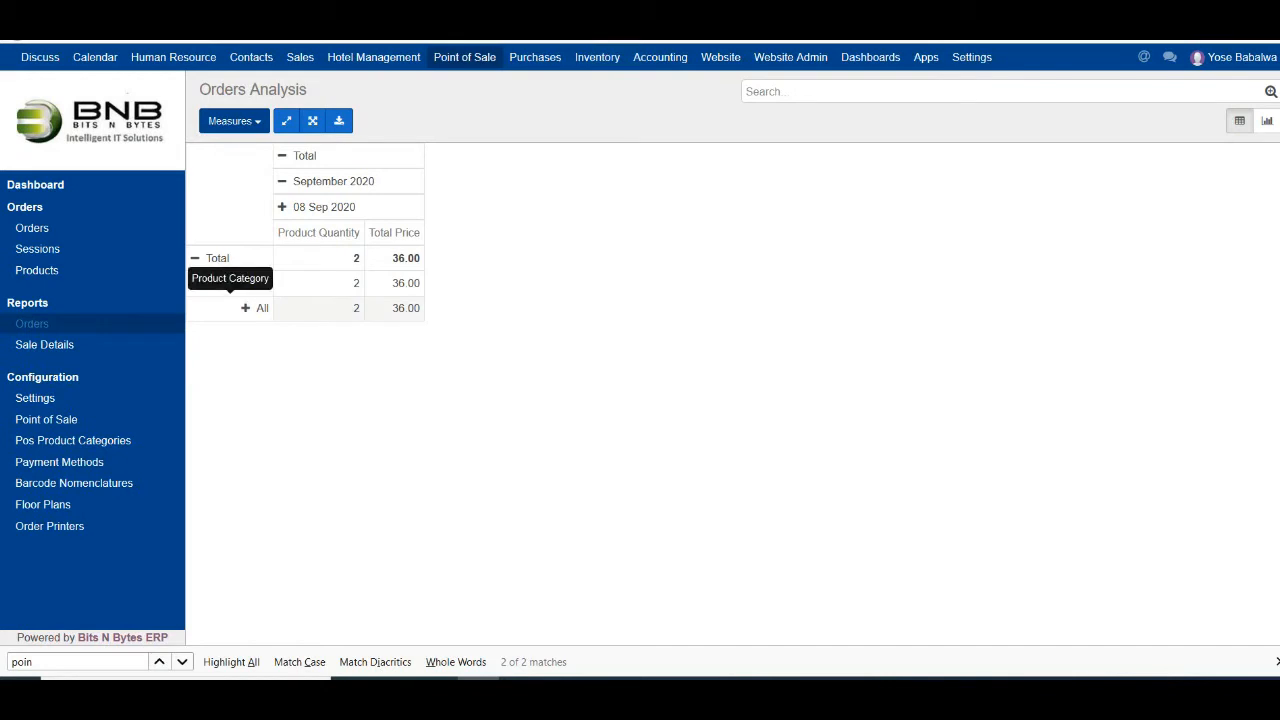
Step: Break the product category row down by partner, and collapse that breakdown again
click(255, 308)
scroll(300, 400, down, 1)
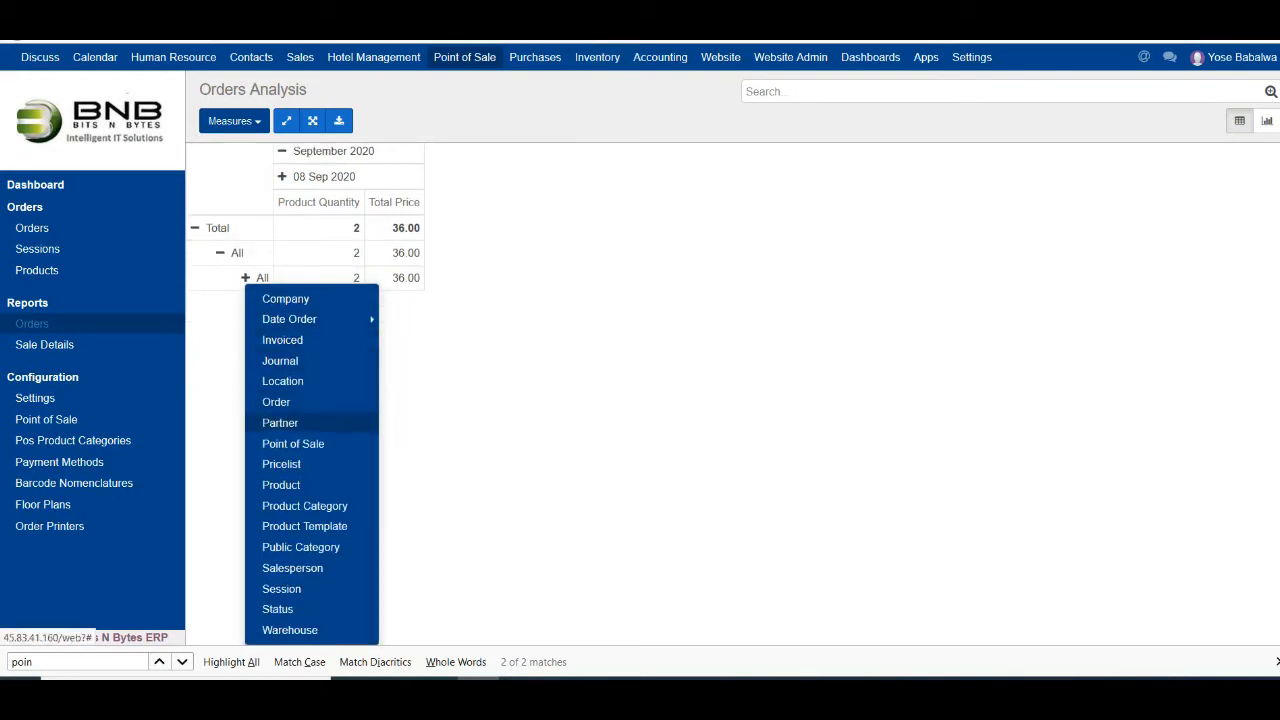
click(280, 422)
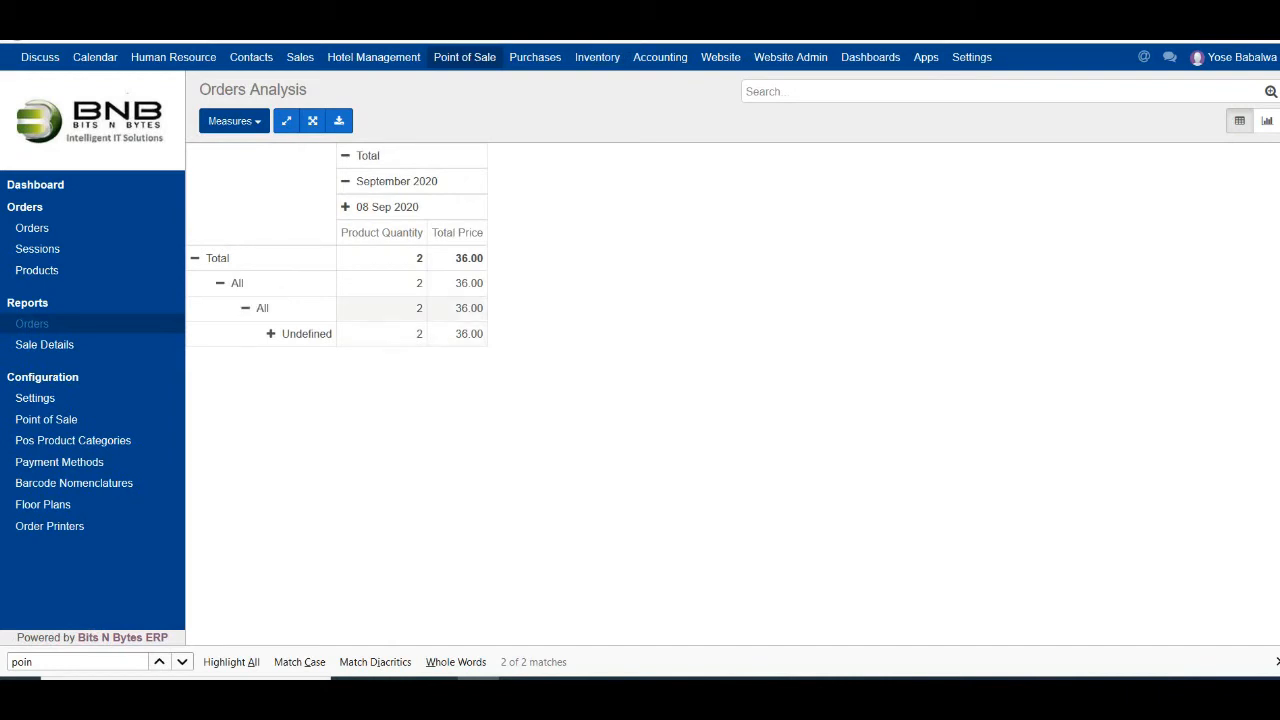
click(258, 308)
Step: Break the product category row down by point of sale, and collapse that breakdown again
click(258, 308)
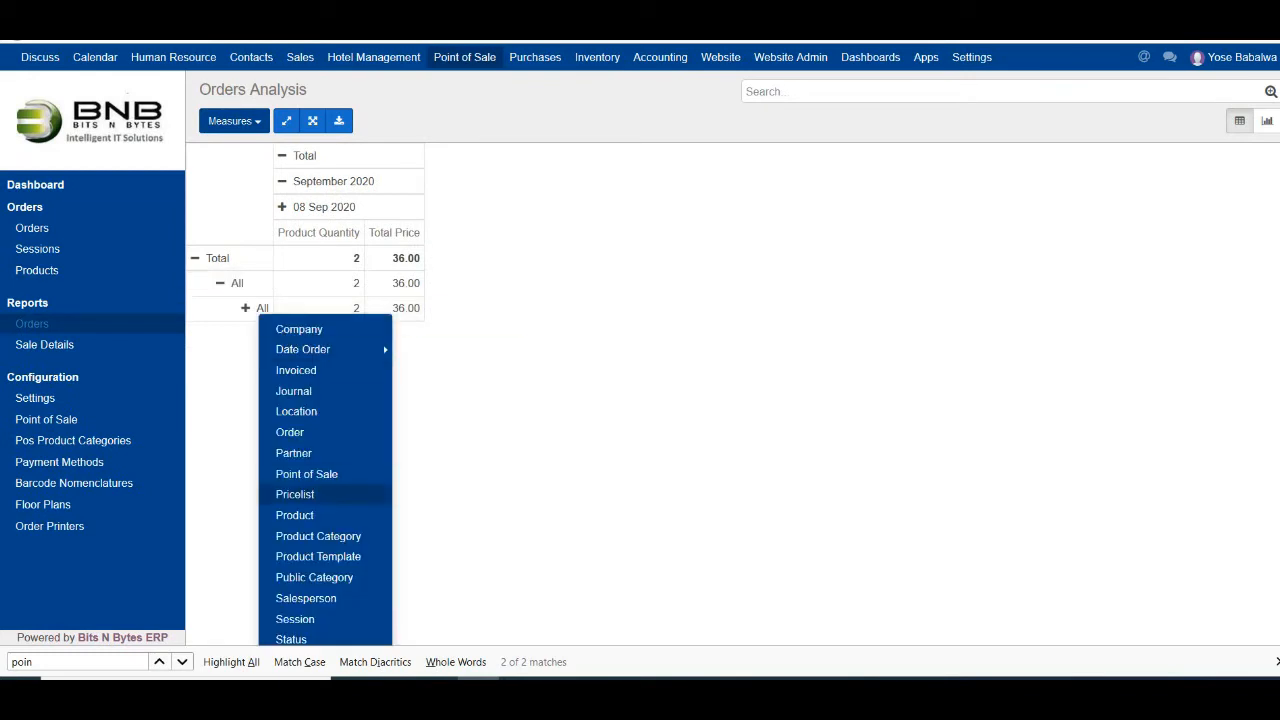
scroll(306, 450, down, 1)
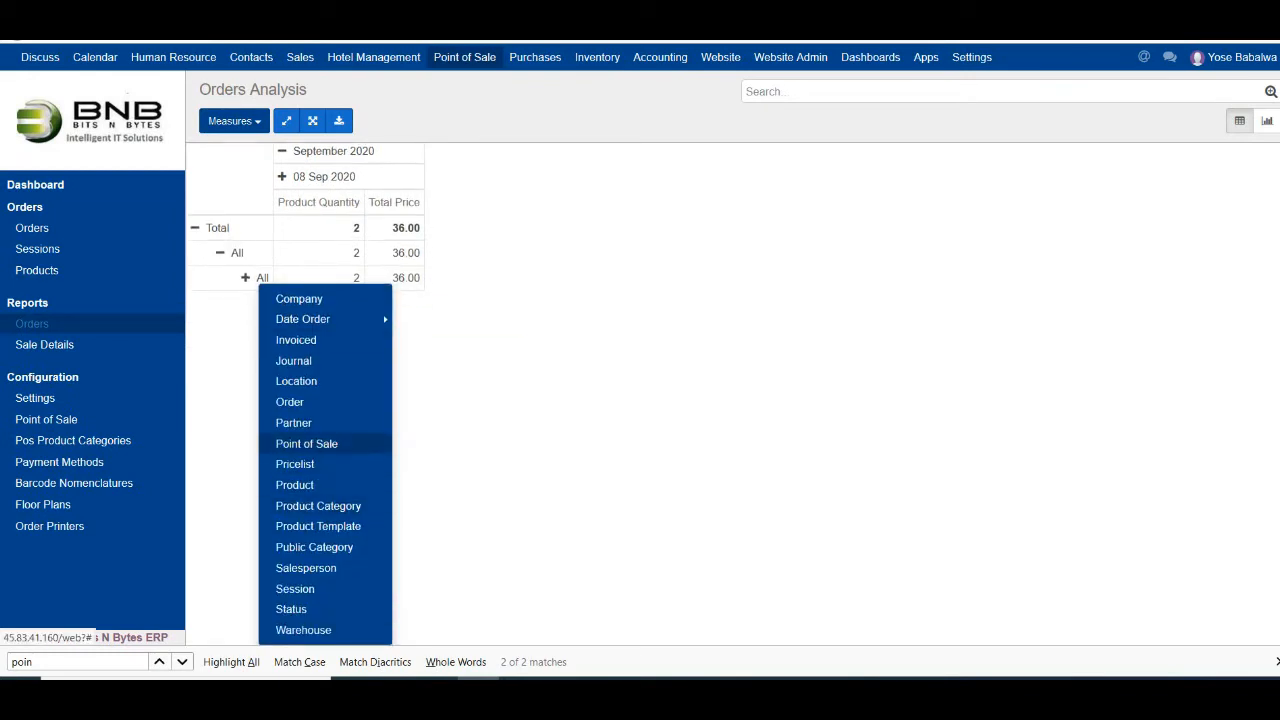
click(306, 443)
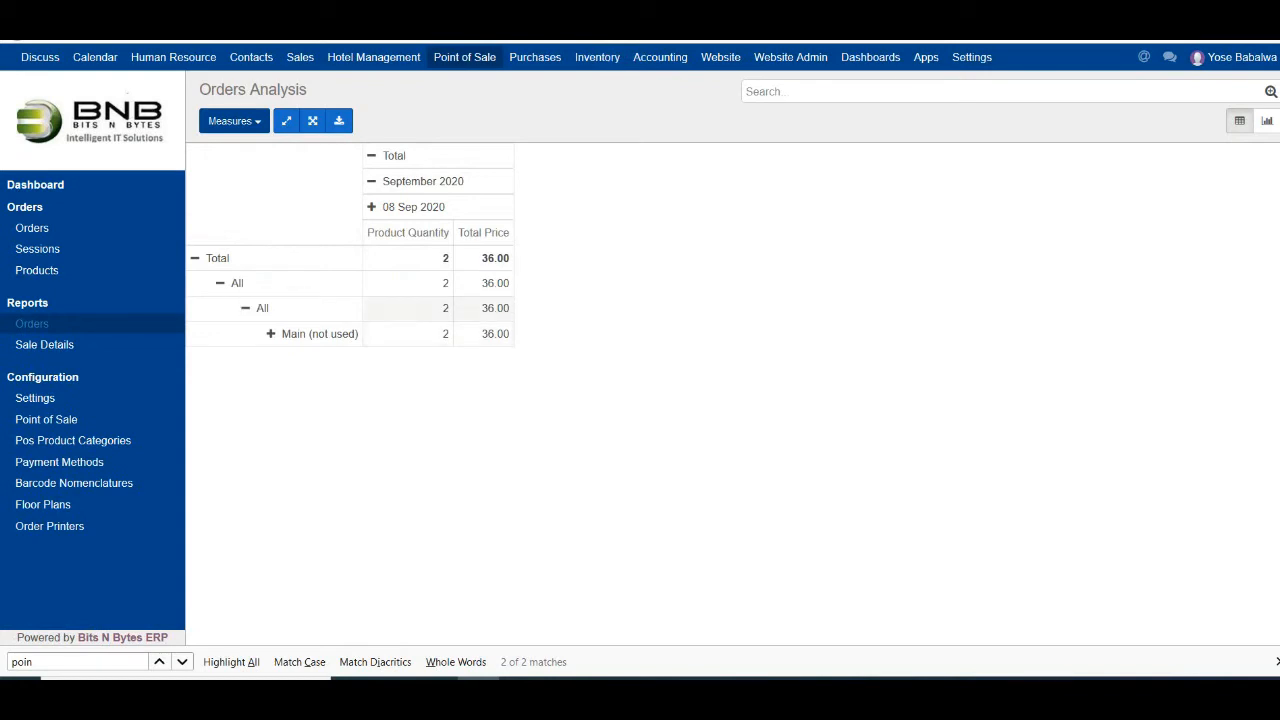
click(262, 308)
Step: Break the product category row down by salesperson, and collapse that breakdown again
click(262, 308)
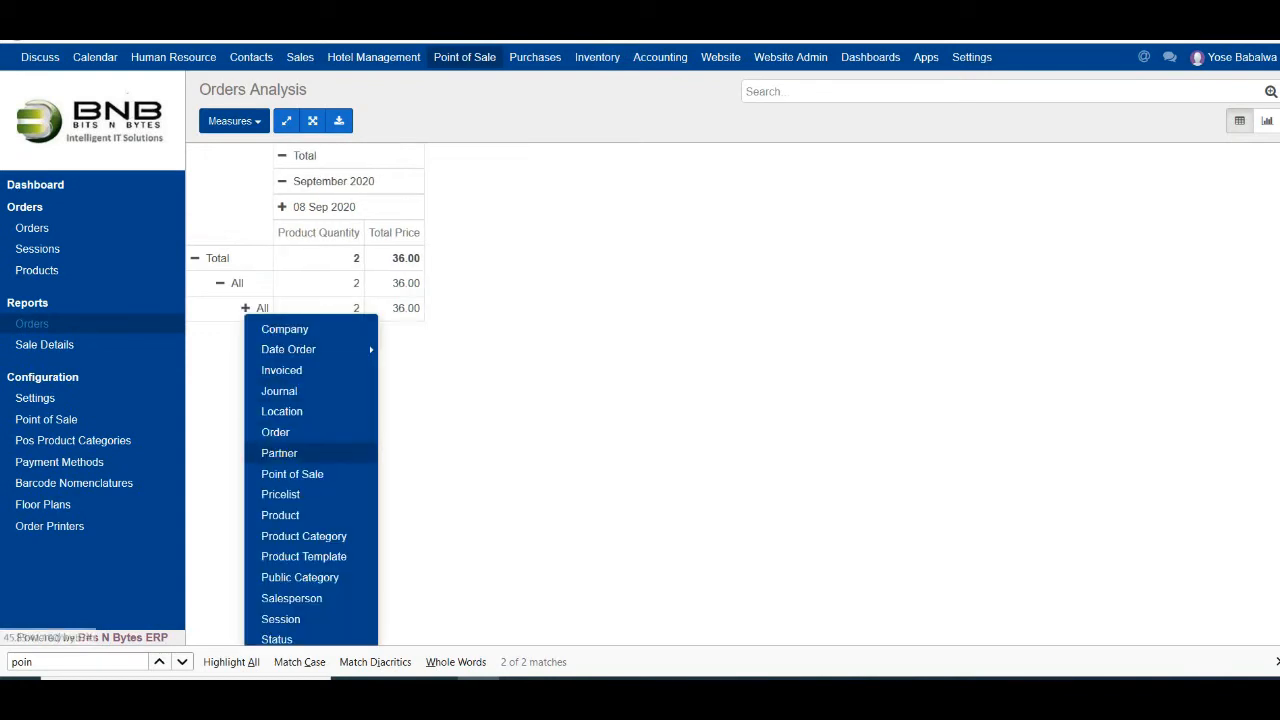
scroll(292, 450, down, 1)
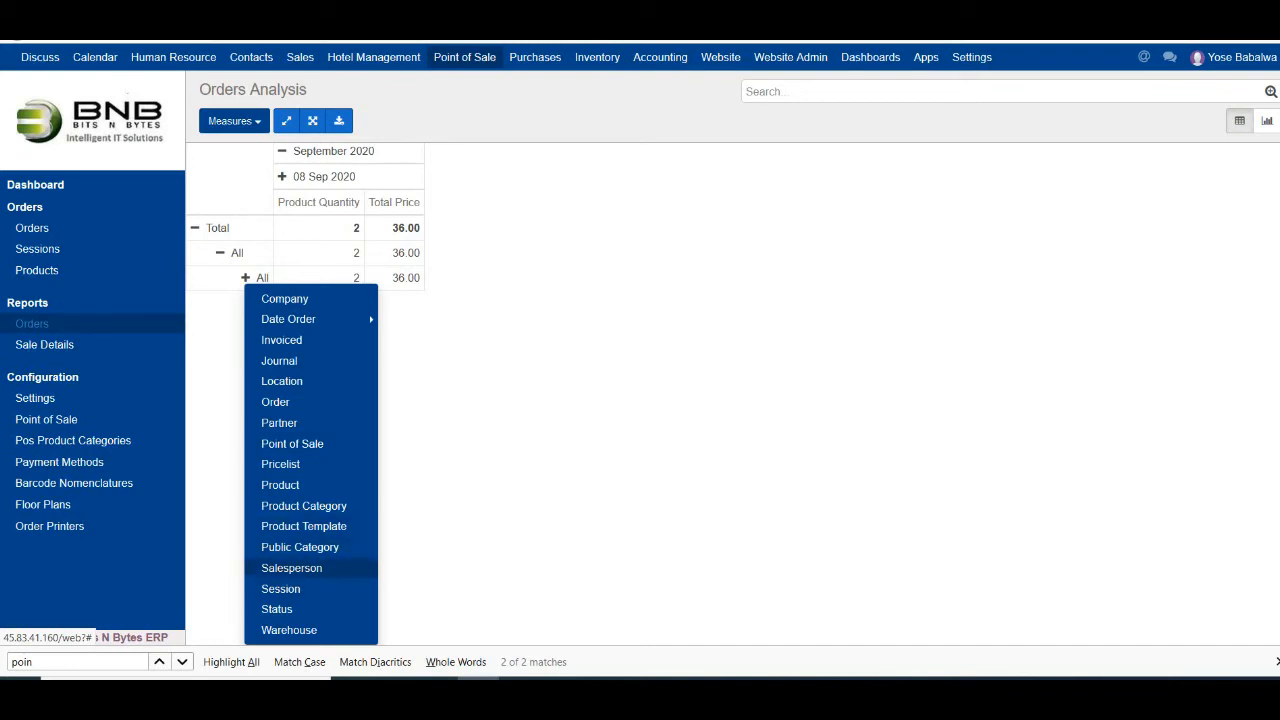
click(291, 567)
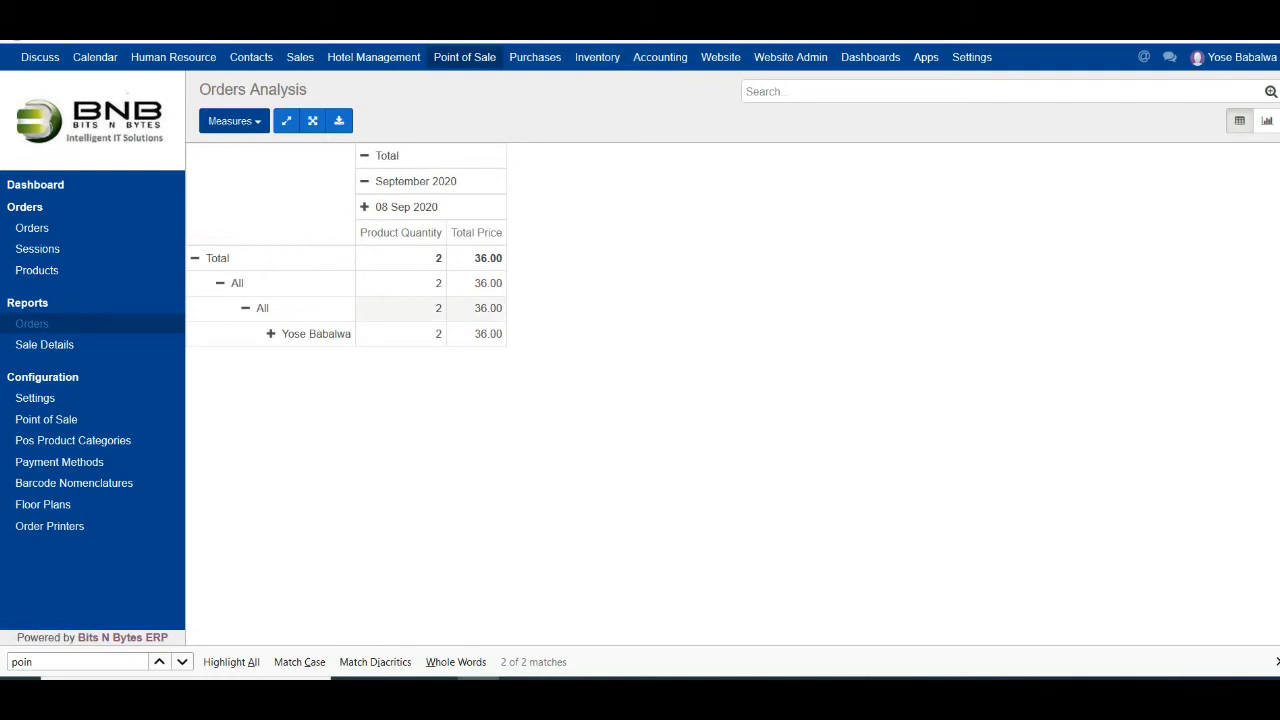
click(246, 311)
Step: Break the product category row down by warehouse and the 08 Sep 2020 column down by pricelist
click(246, 311)
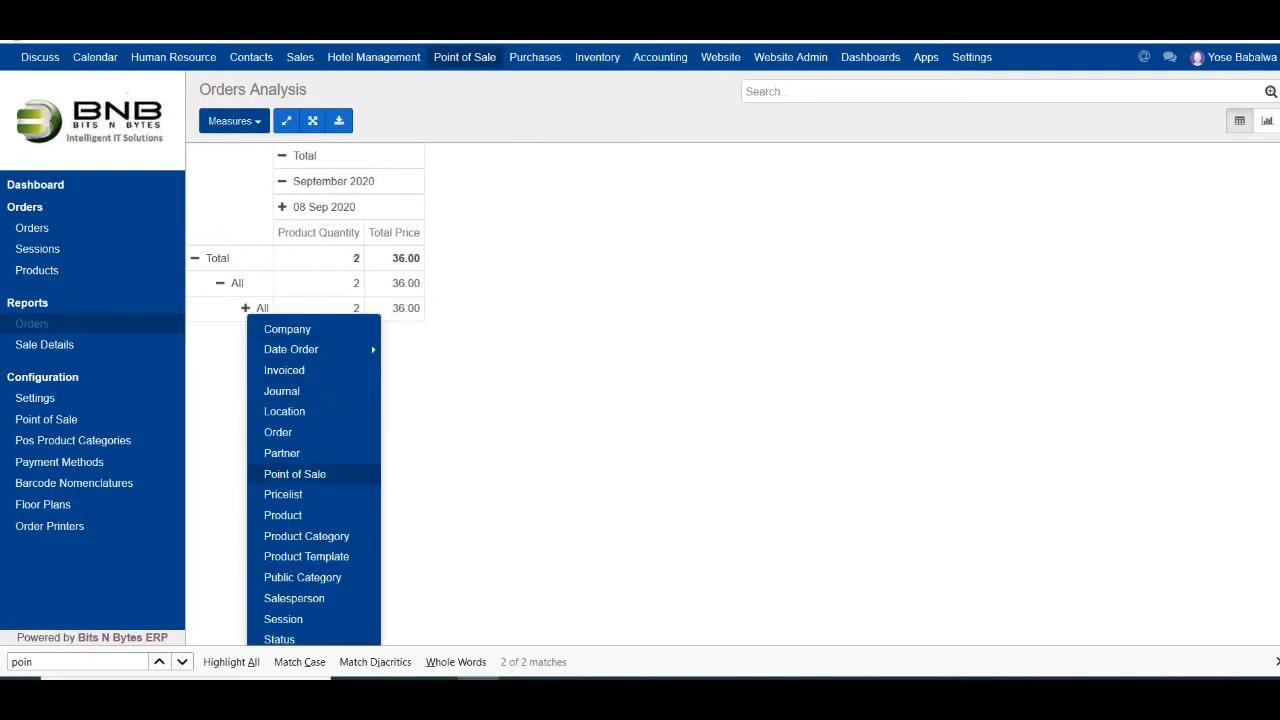
scroll(300, 470, down, 1)
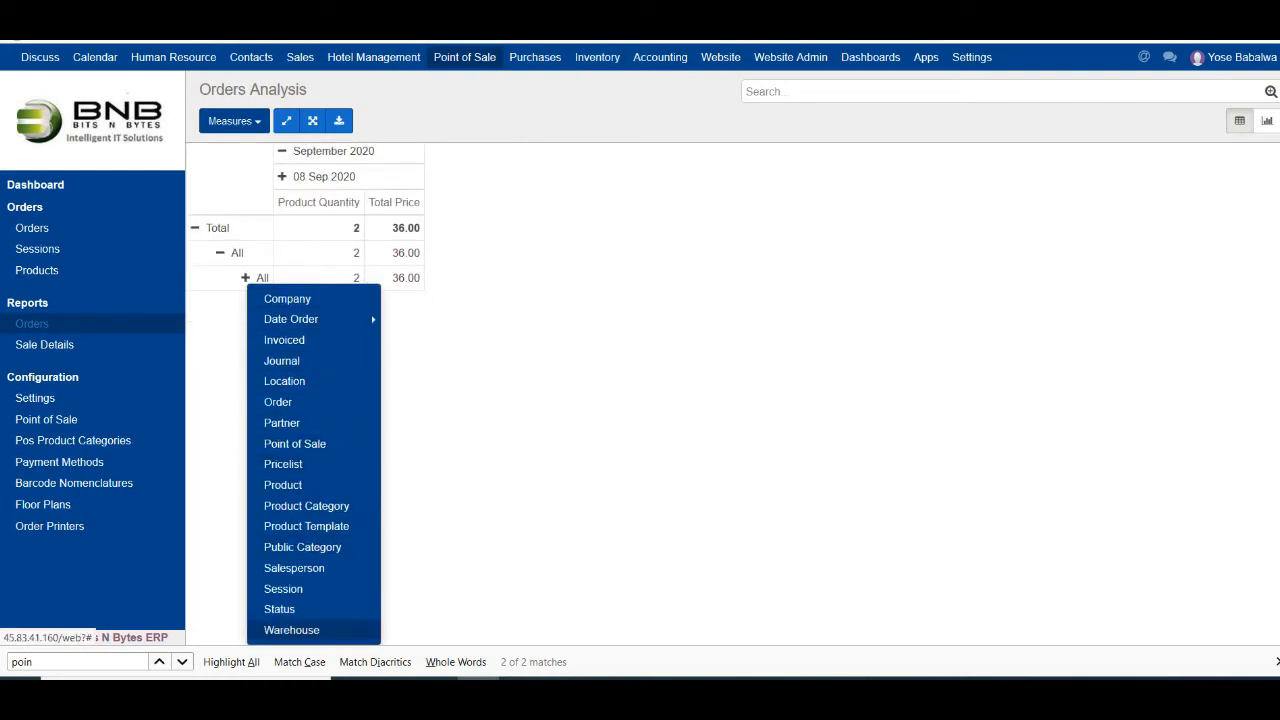
click(291, 630)
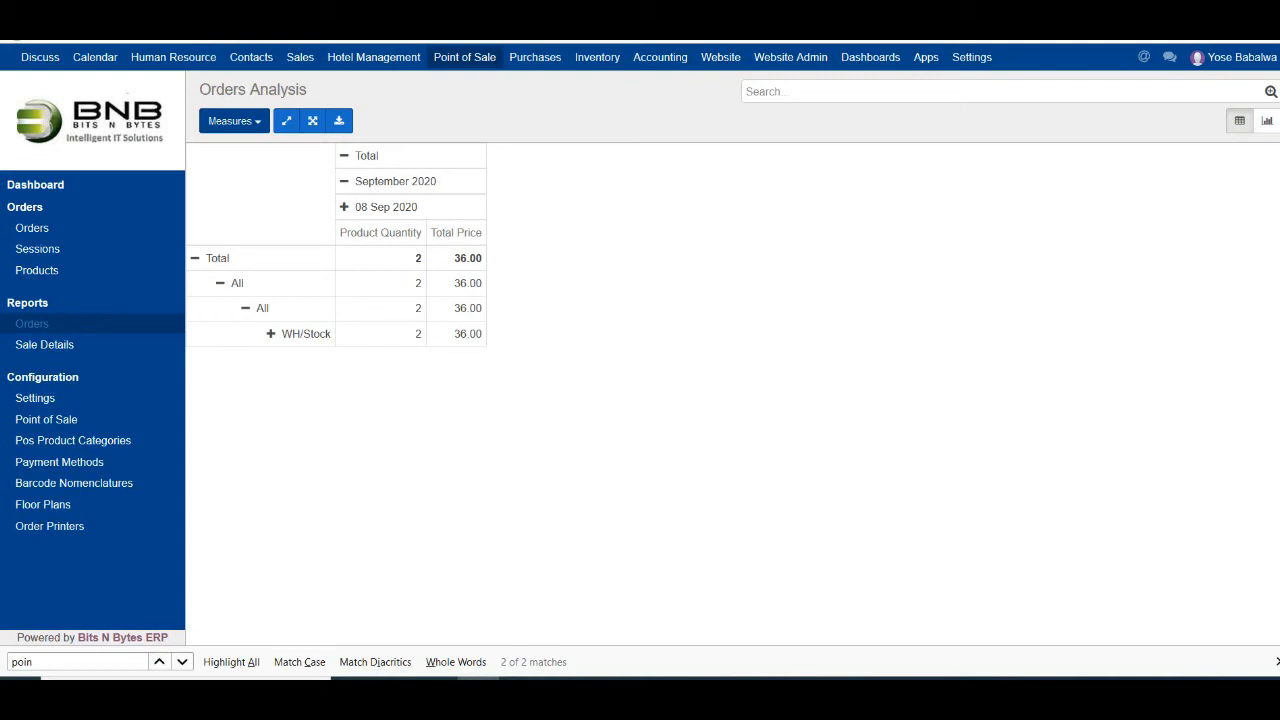
click(394, 210)
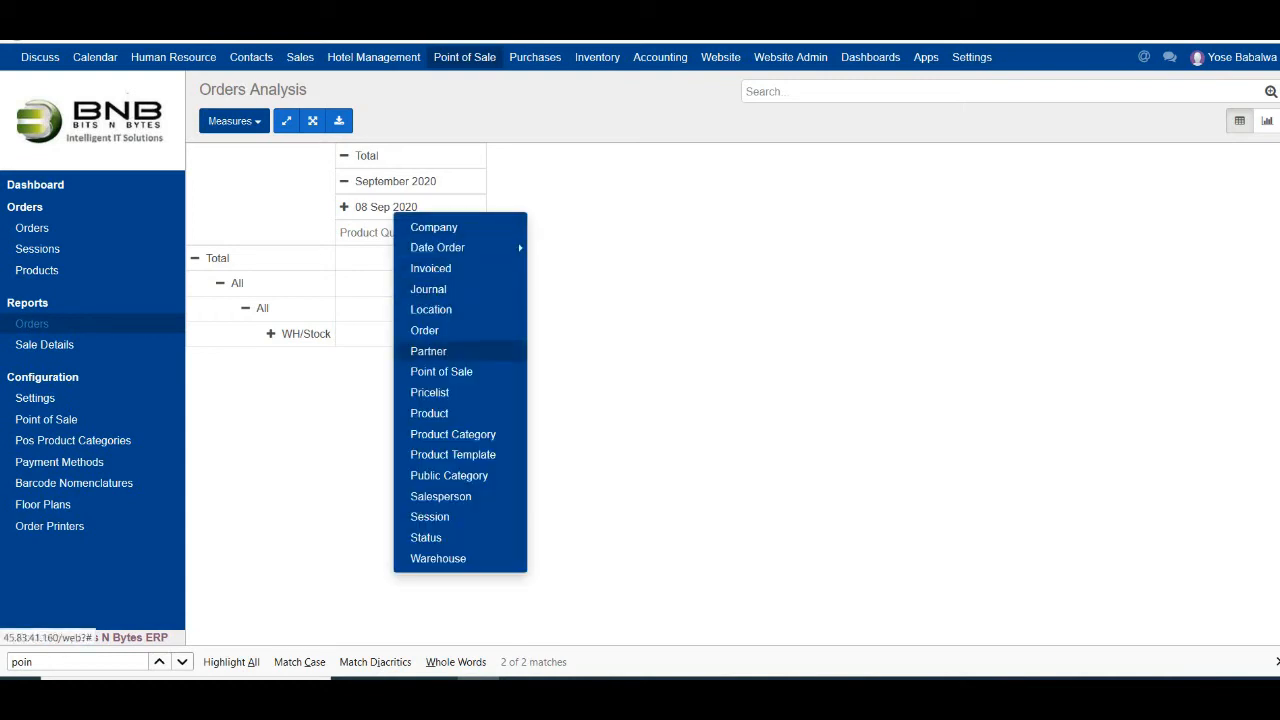
click(430, 392)
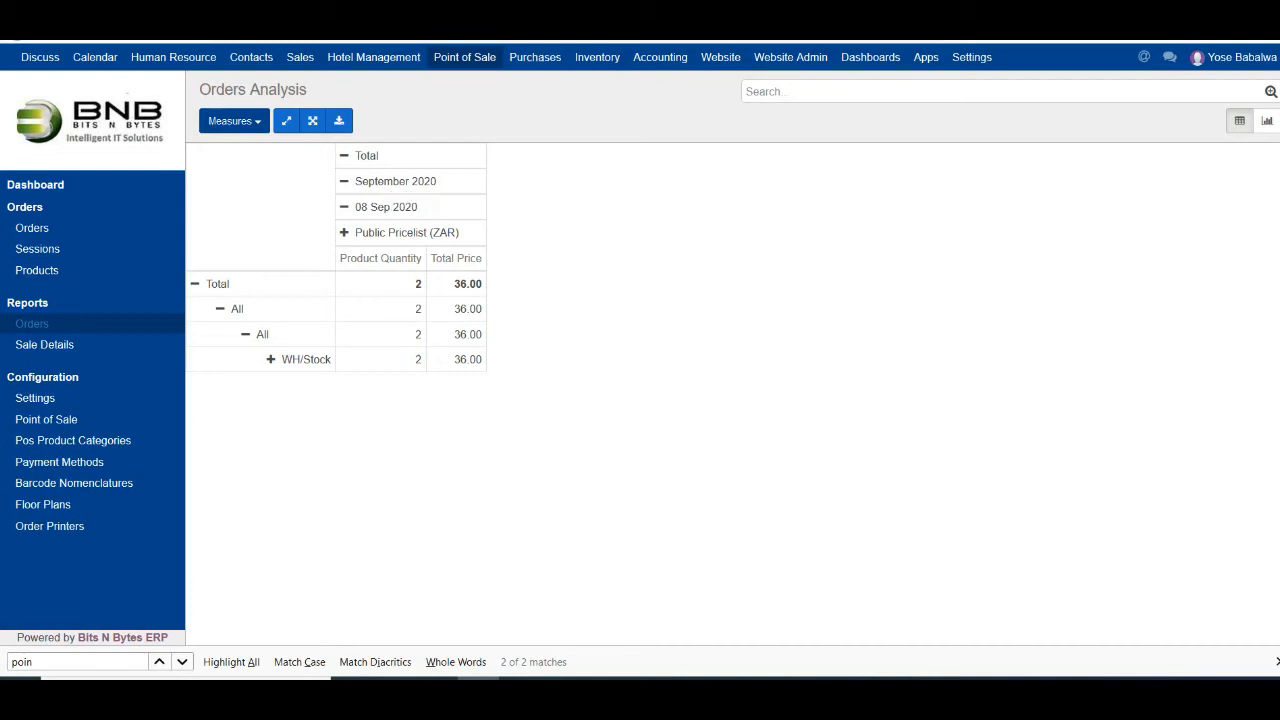
Step: Export the pivot as table.xls, save the file and open it in Excel
click(339, 120)
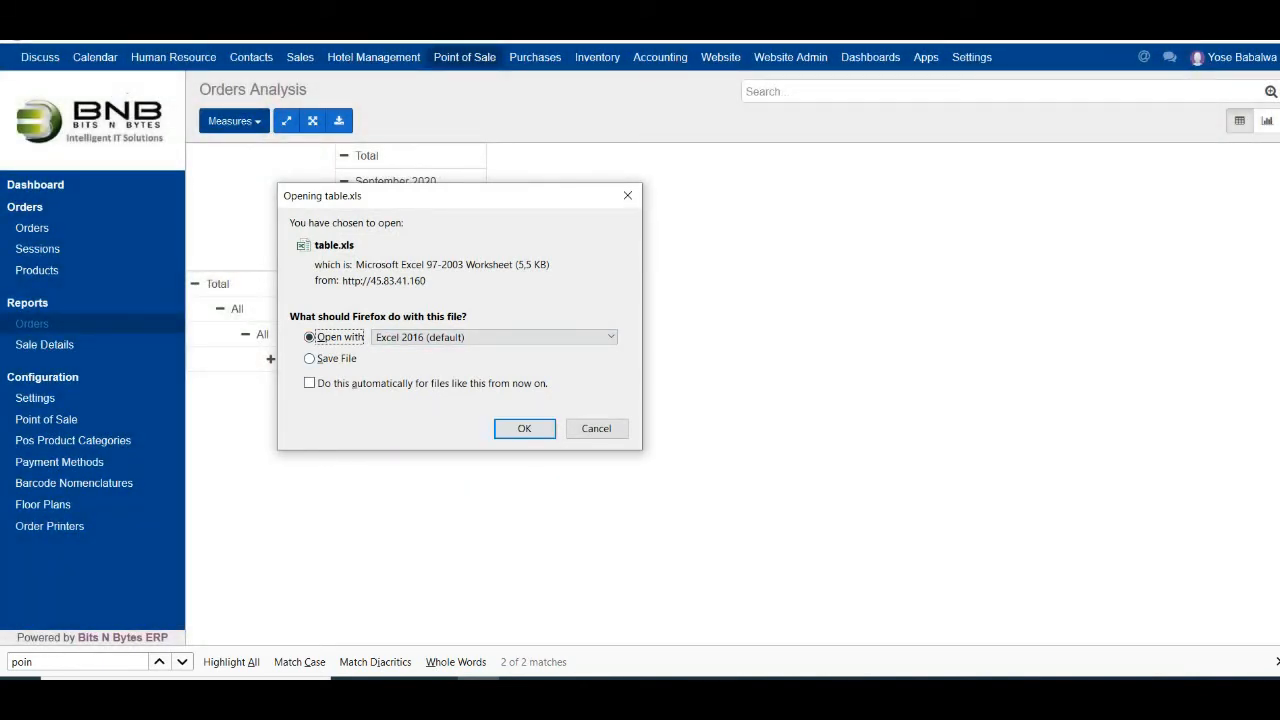
click(310, 358)
click(524, 428)
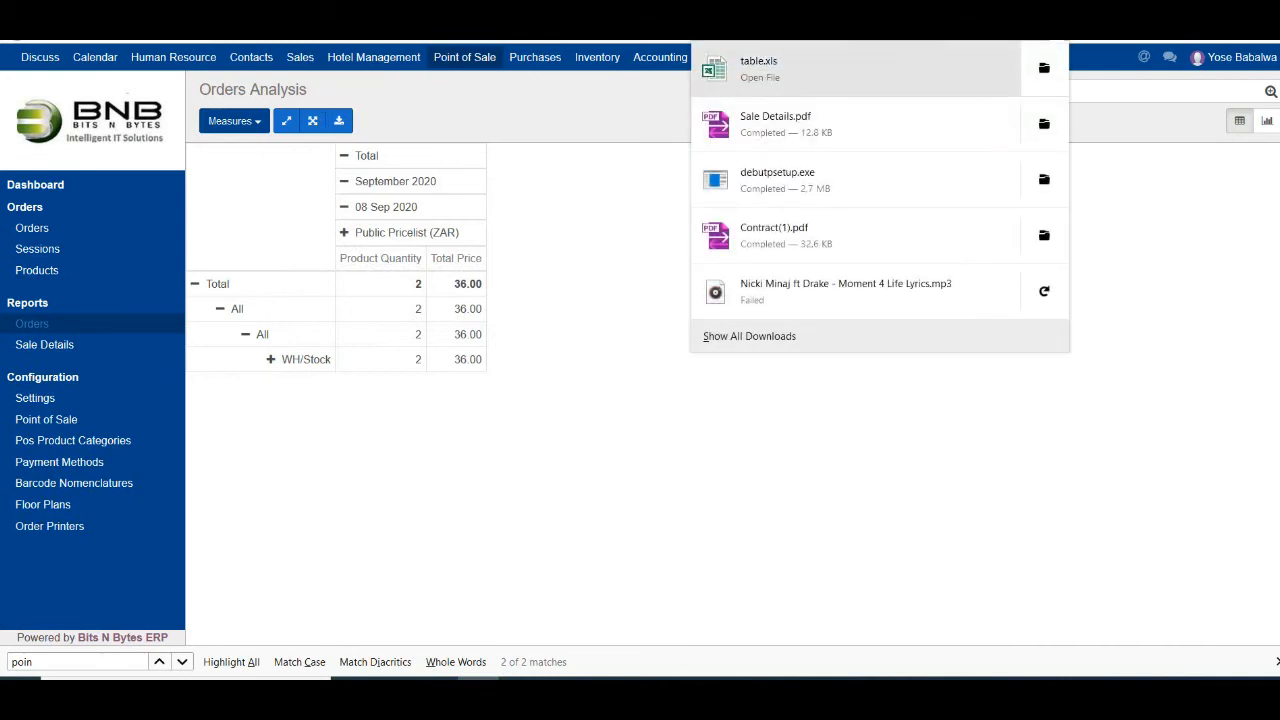
click(760, 68)
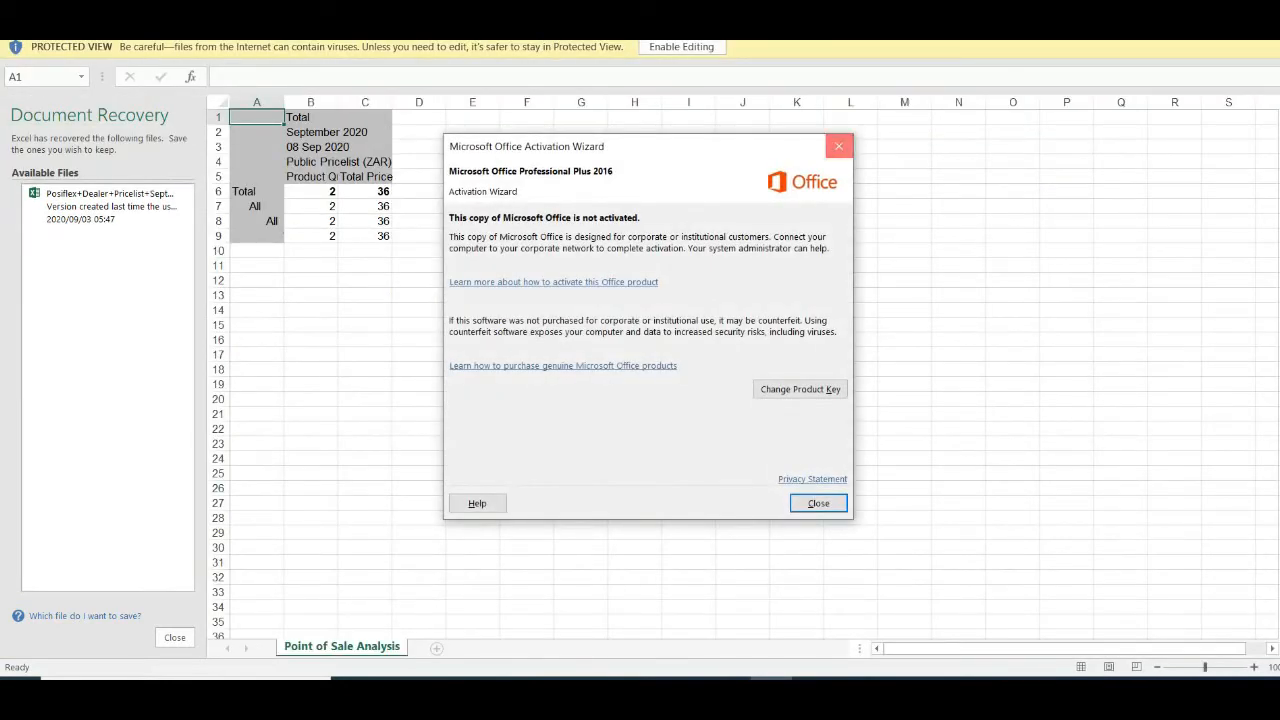
Step: Dismiss the Office activation wizard and widen columns A to C to read the exported table
click(839, 146)
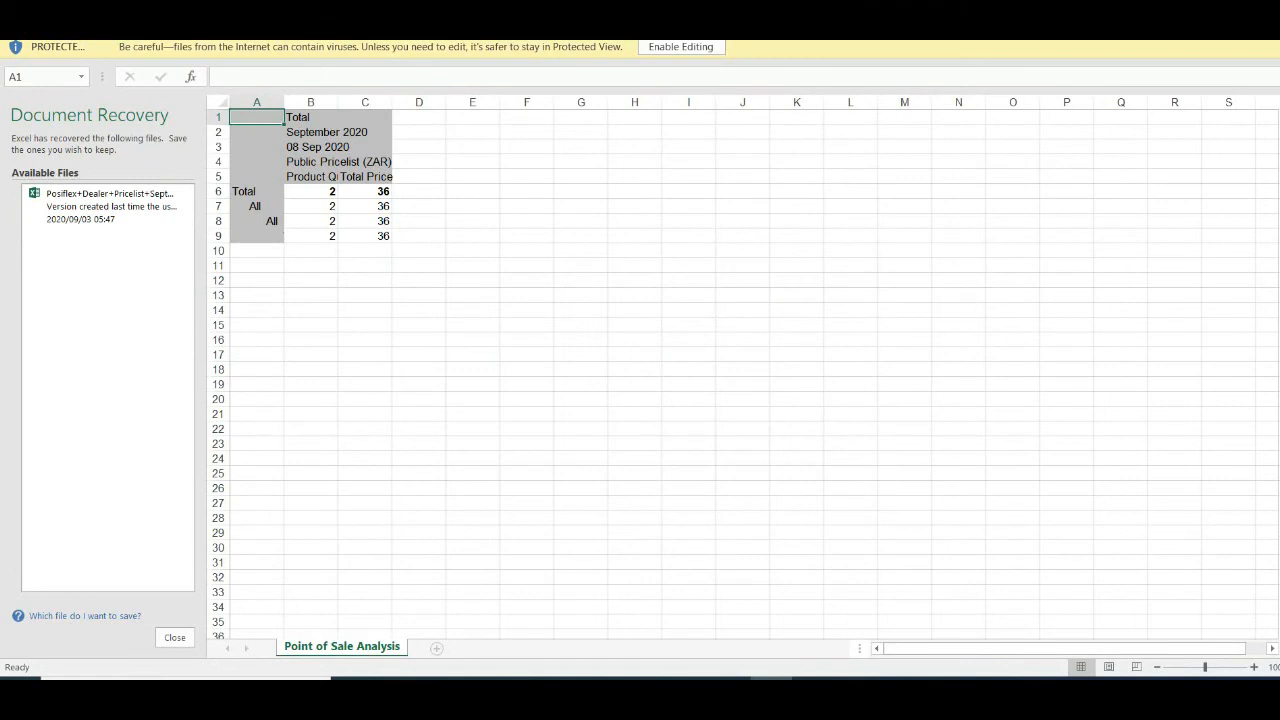
drag(284, 102, 651, 102)
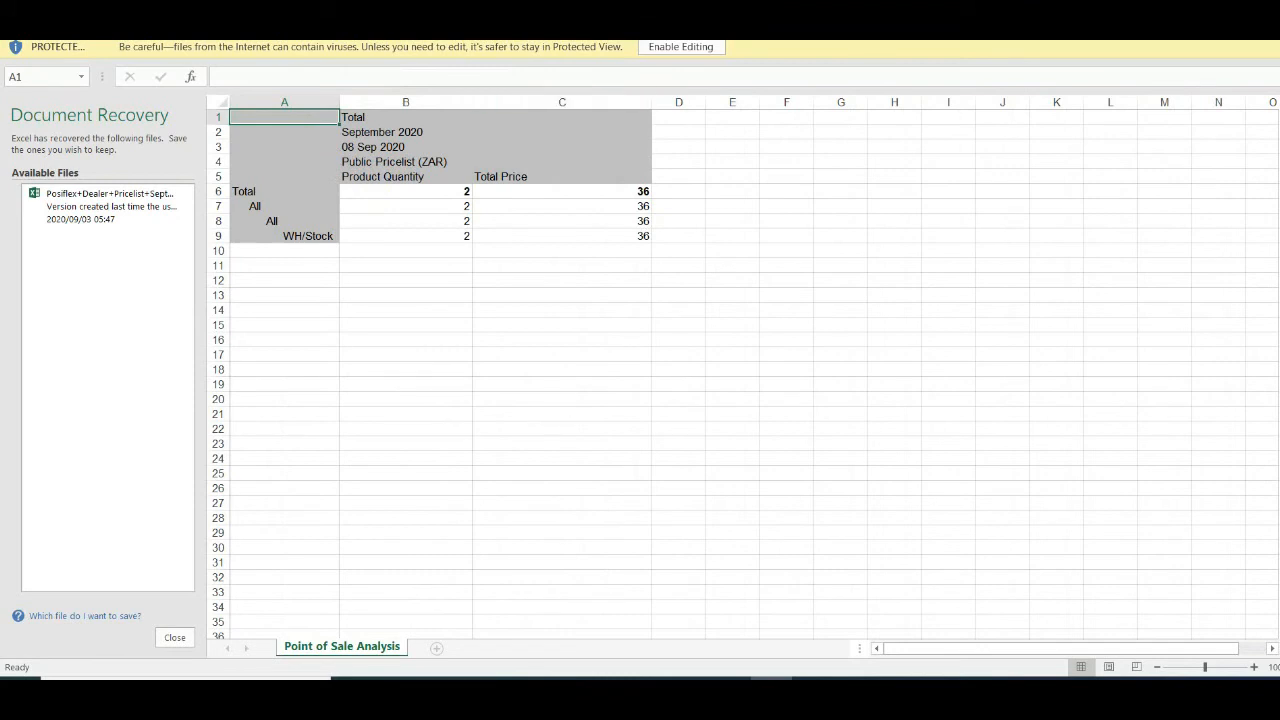
drag(472, 102, 496, 102)
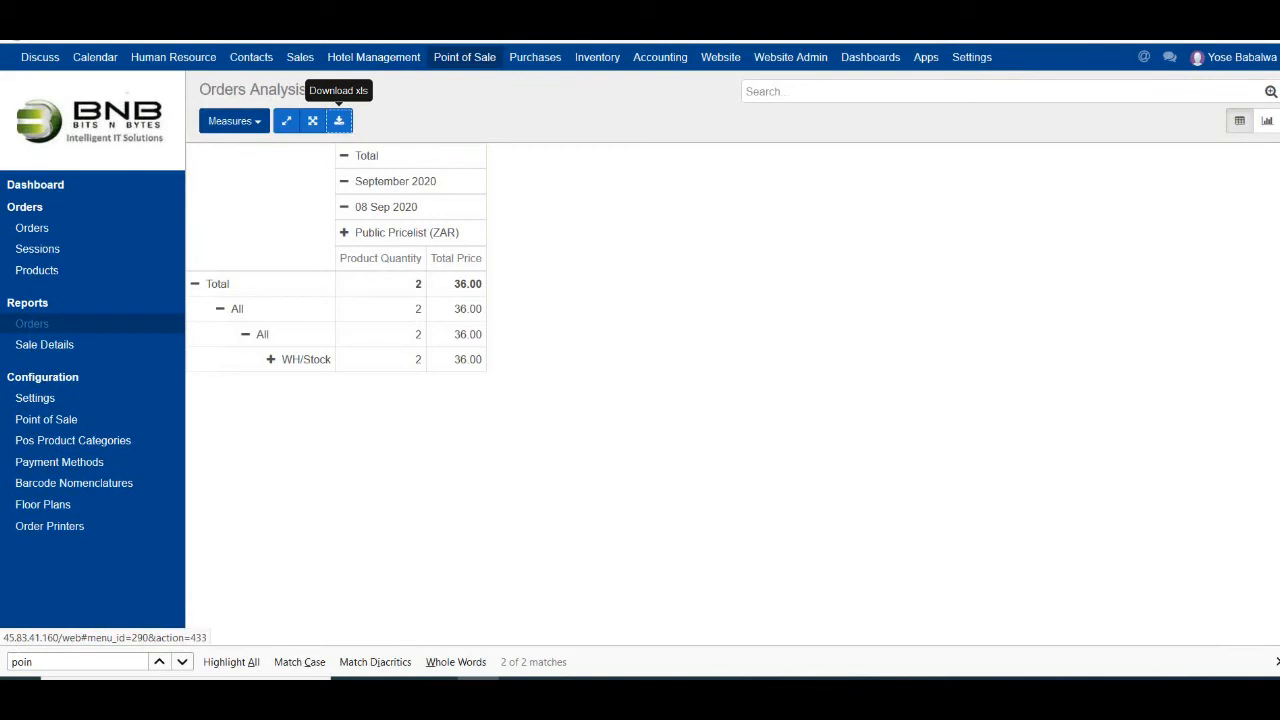
Step: Return to the ERP, open the Sale Details report and set its start day to 06/09/2020
click(32, 324)
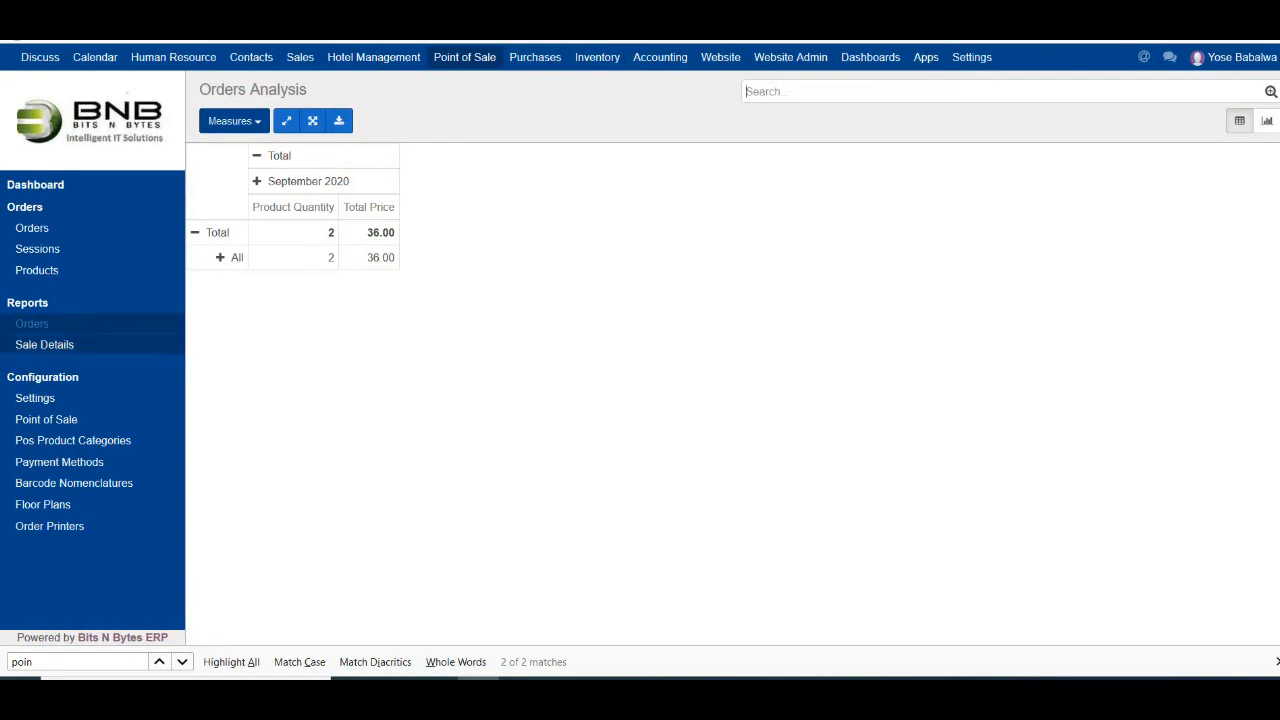
click(44, 344)
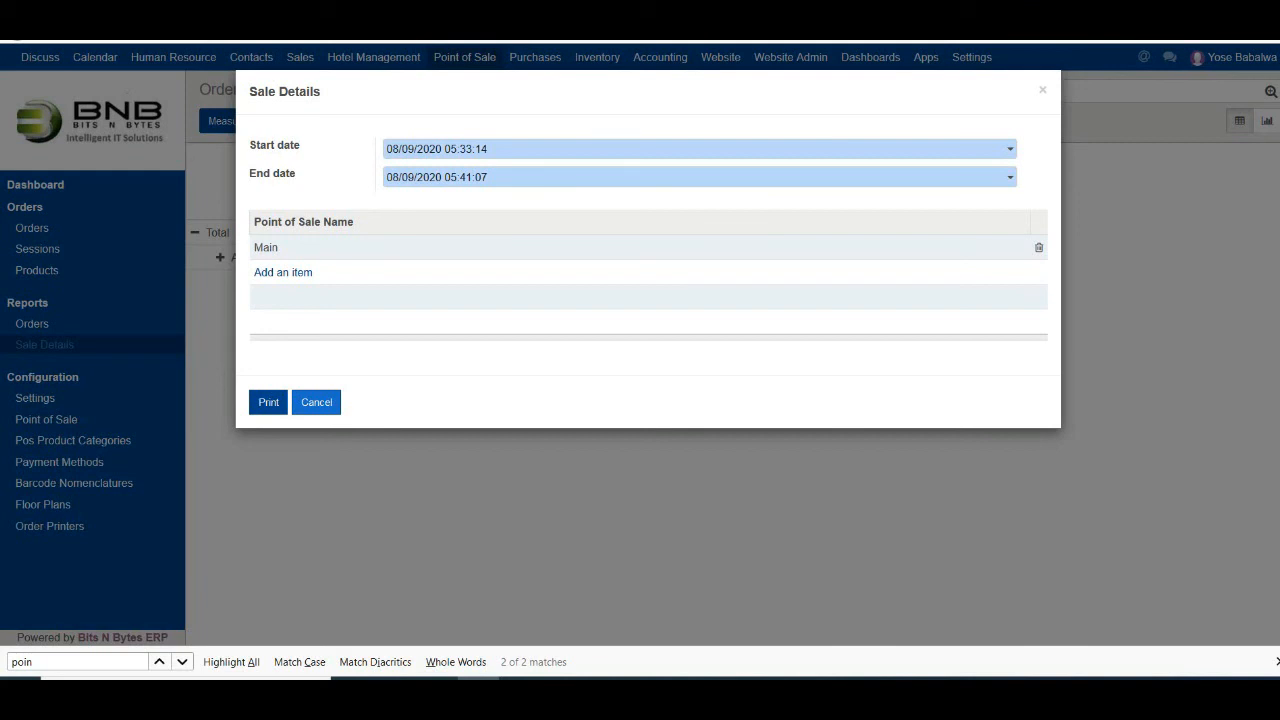
click(420, 148)
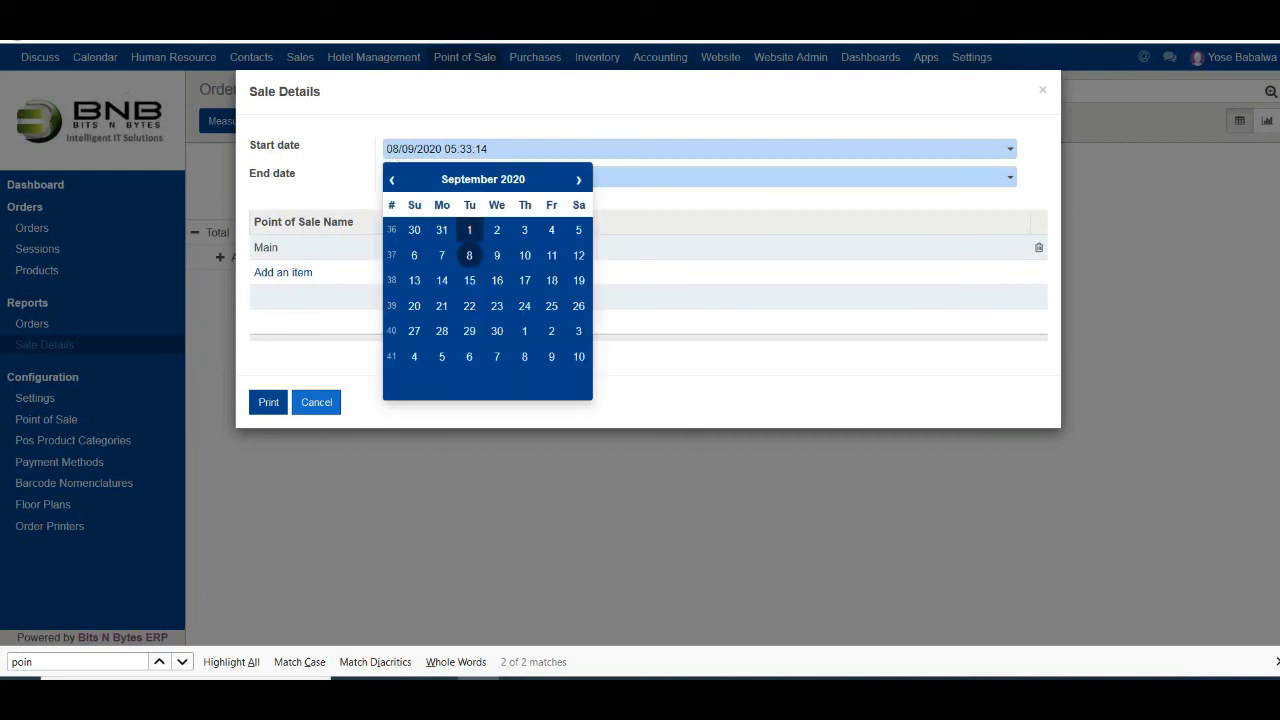
click(414, 255)
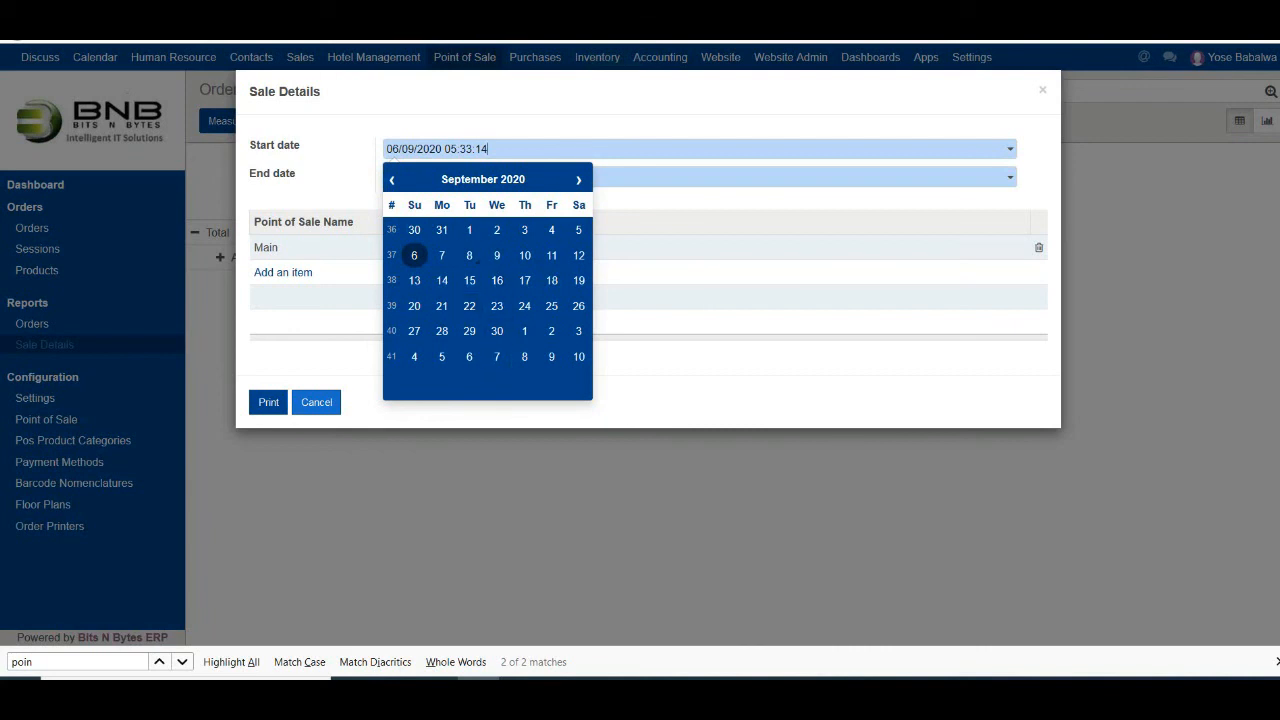
Step: Change the hour and minutes of the report's start date to 08:00
click(457, 149)
key(BackSpace)
text(8)
click(473, 149)
key(BackSpace)
key(BackSpace)
text(00)
click(482, 149)
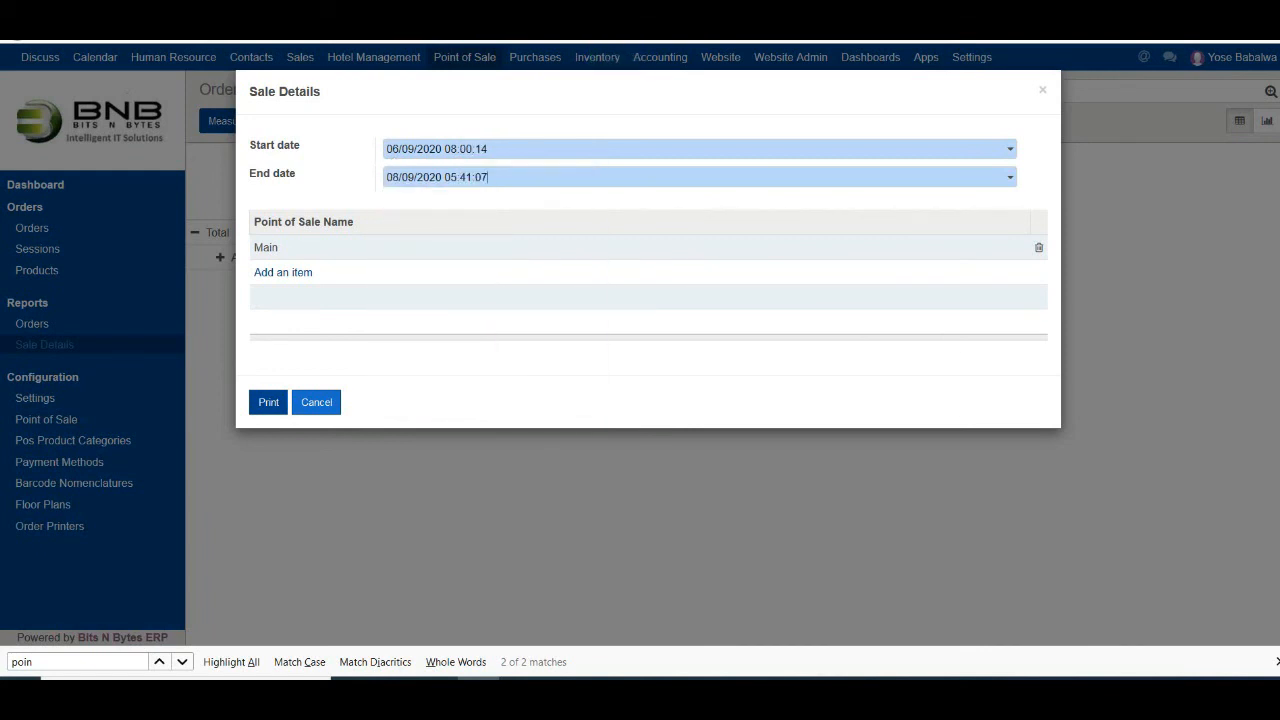
Step: Set the report's end date to 11/09/2020 with the hour and minutes at 17:00
click(488, 177)
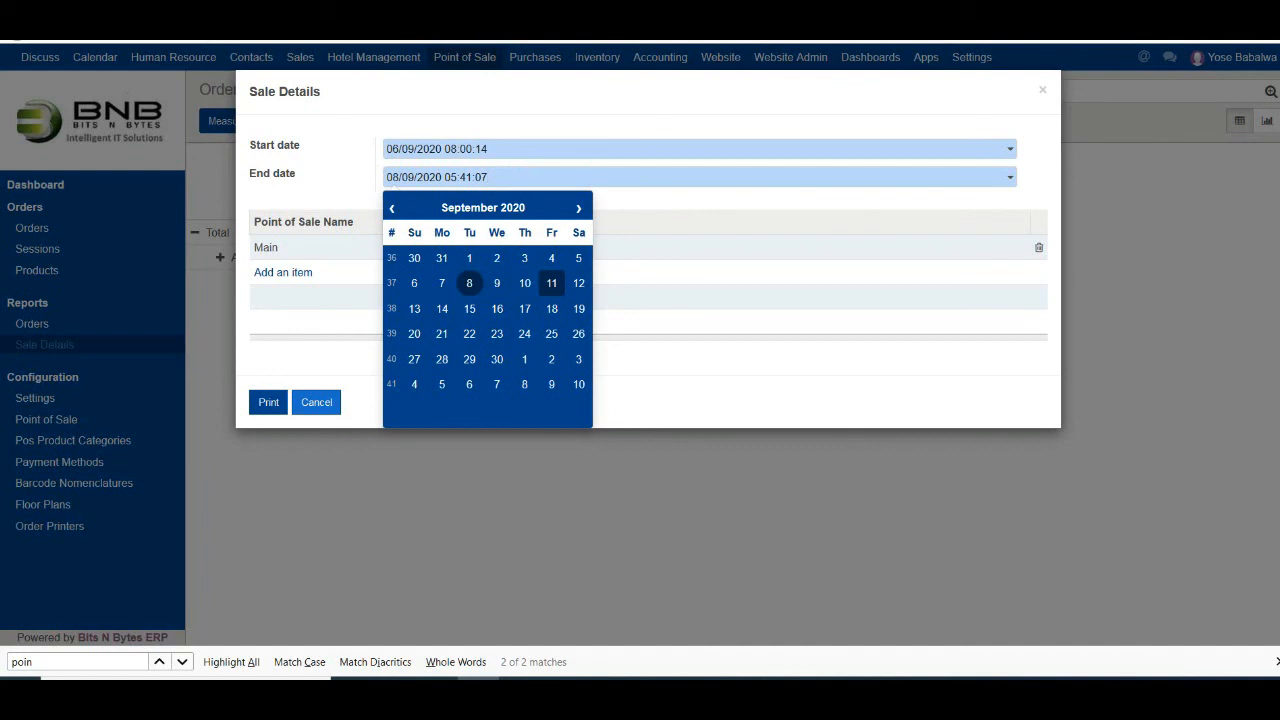
click(551, 283)
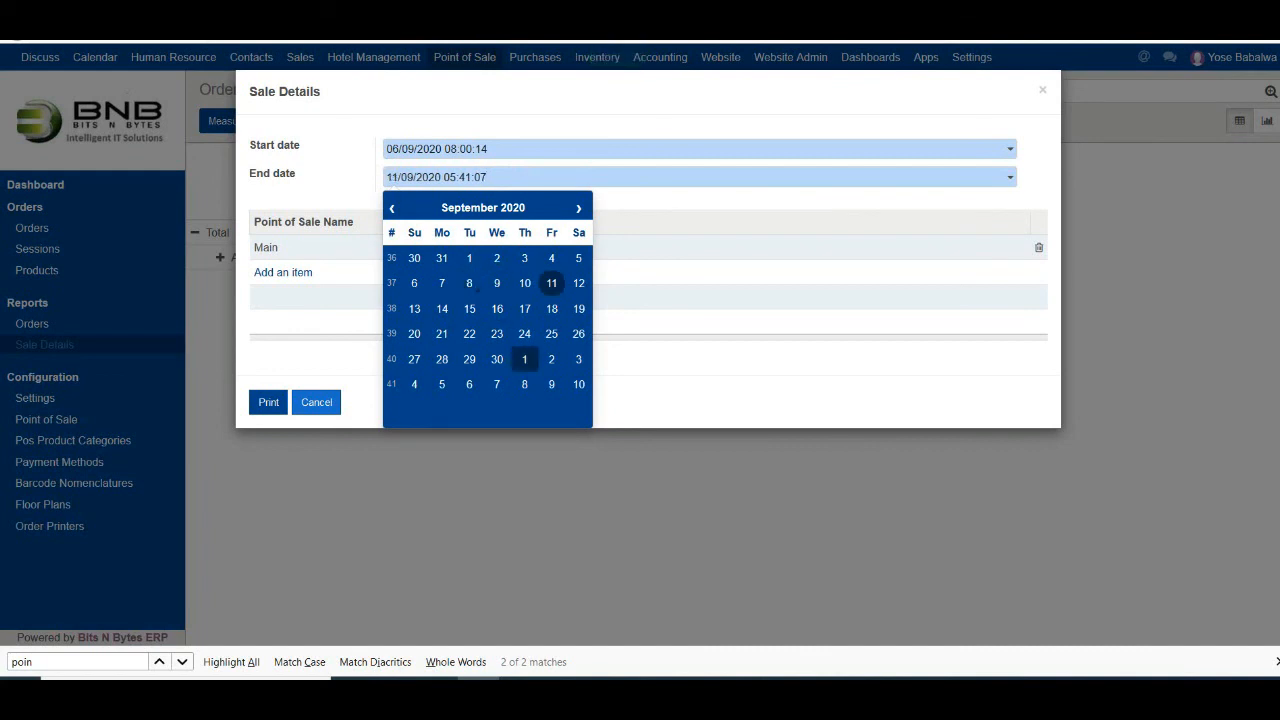
click(487, 411)
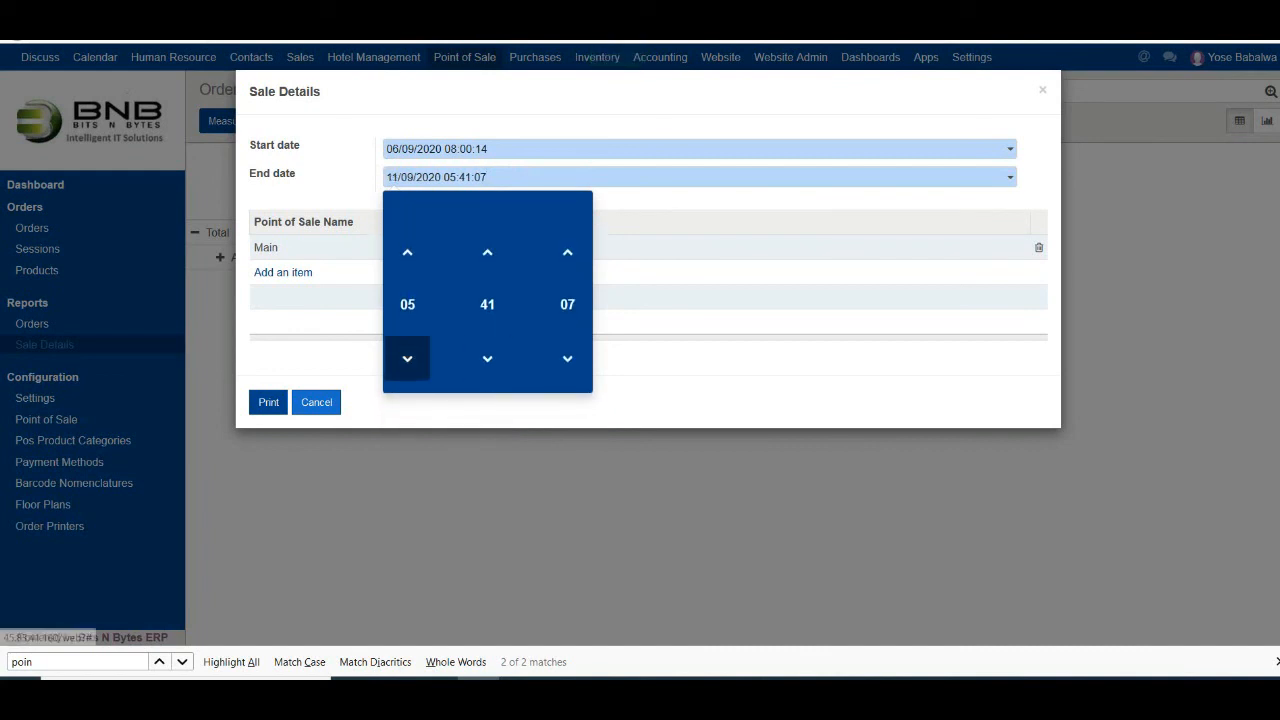
click(409, 305)
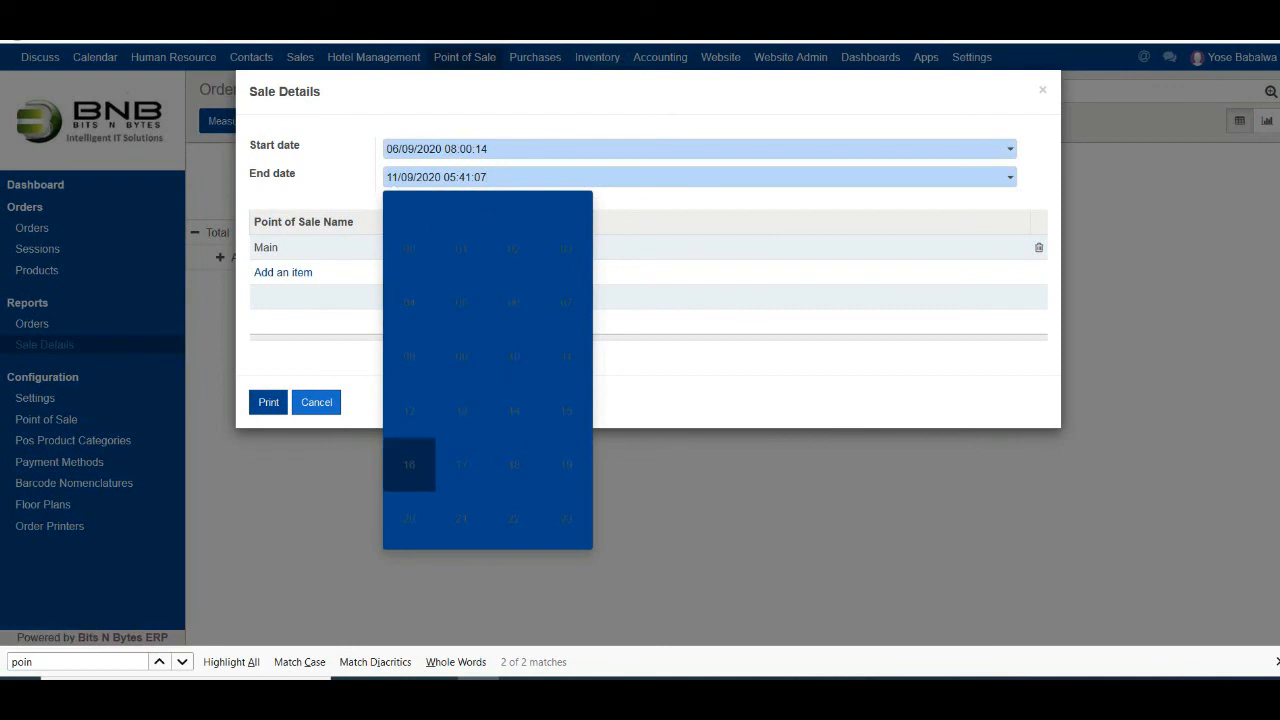
click(461, 464)
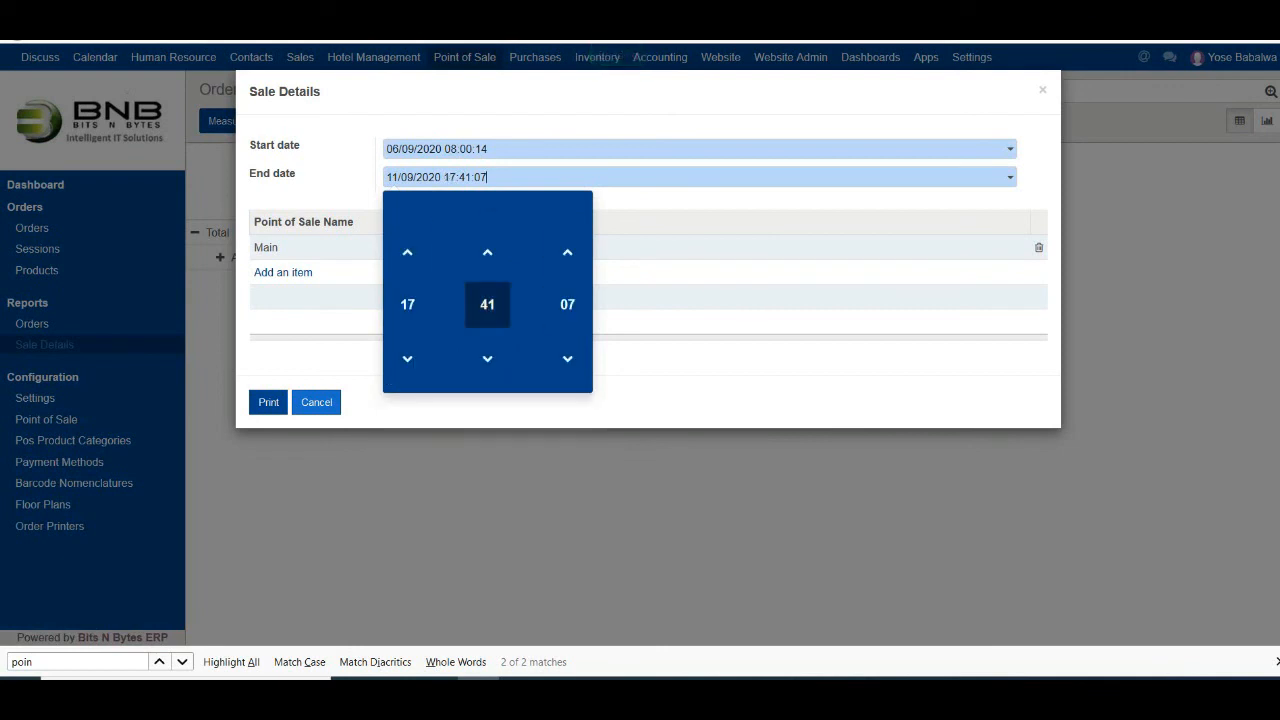
click(487, 304)
click(409, 248)
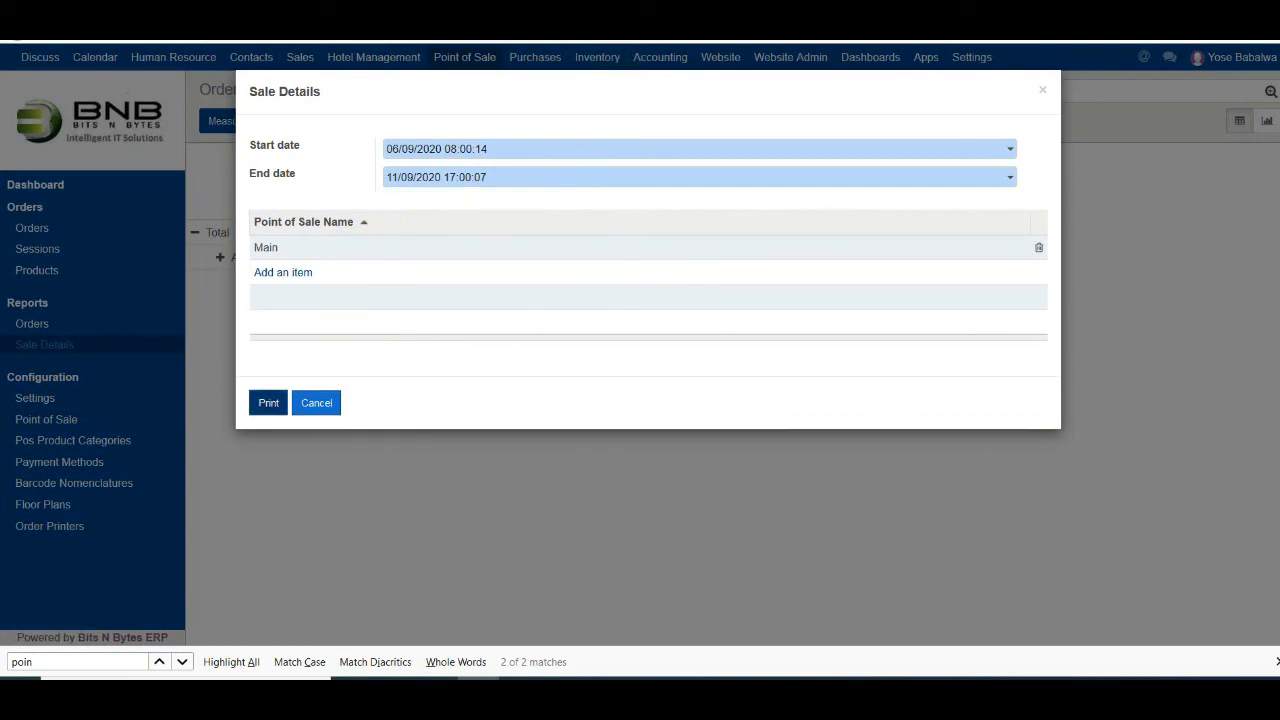
Step: Print the Sale Details report, review Sale Details.pdf in Firefox from the products to the total, and close the PDF and the report dialog
click(268, 403)
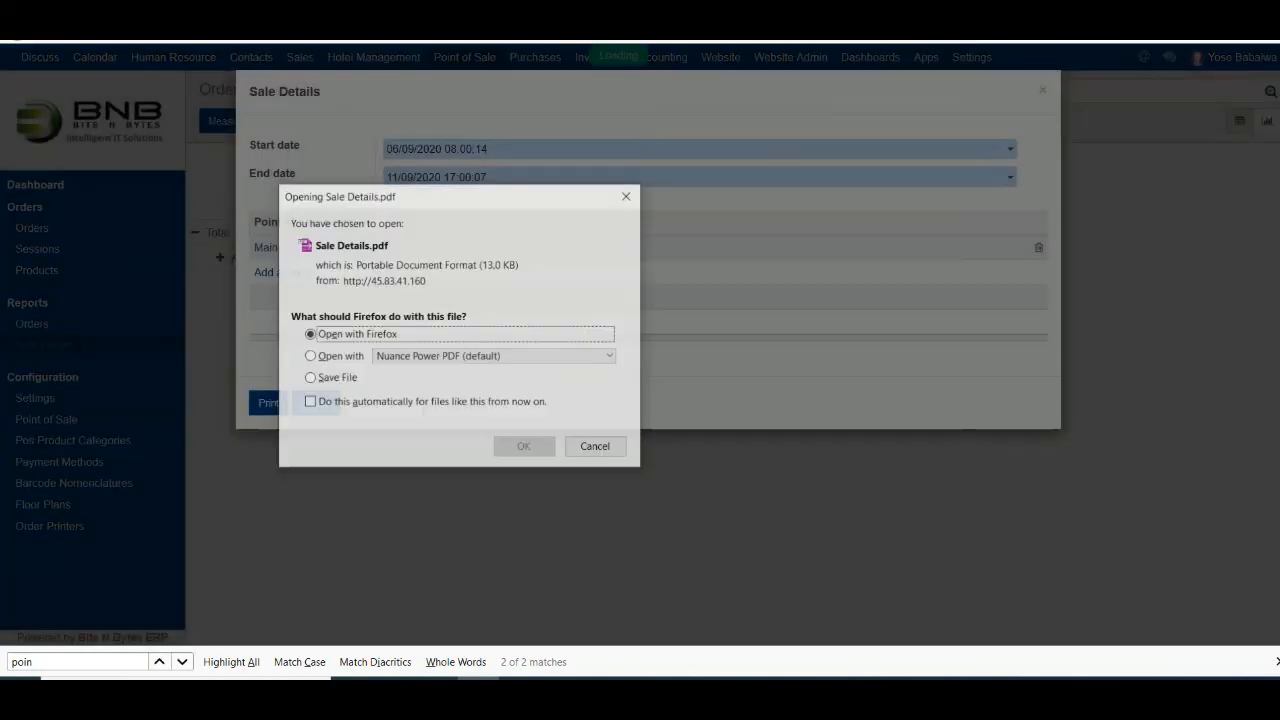
key(Return)
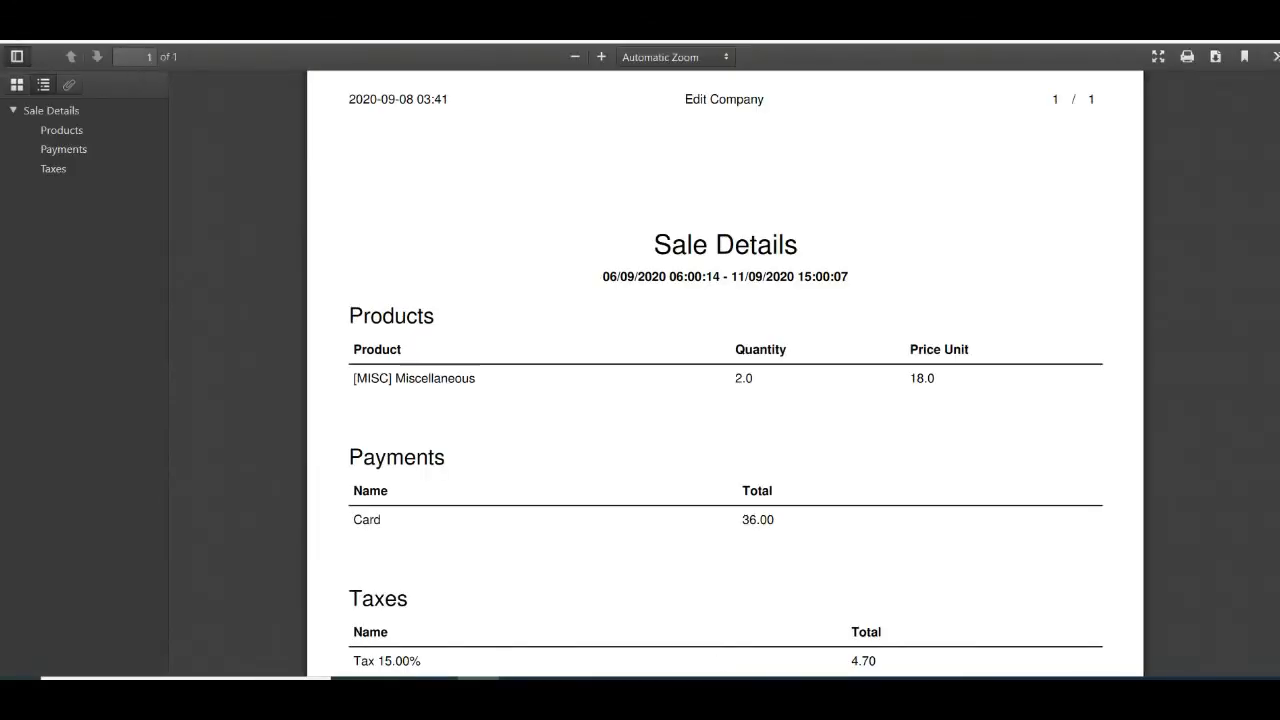
scroll(724, 370, down, 5)
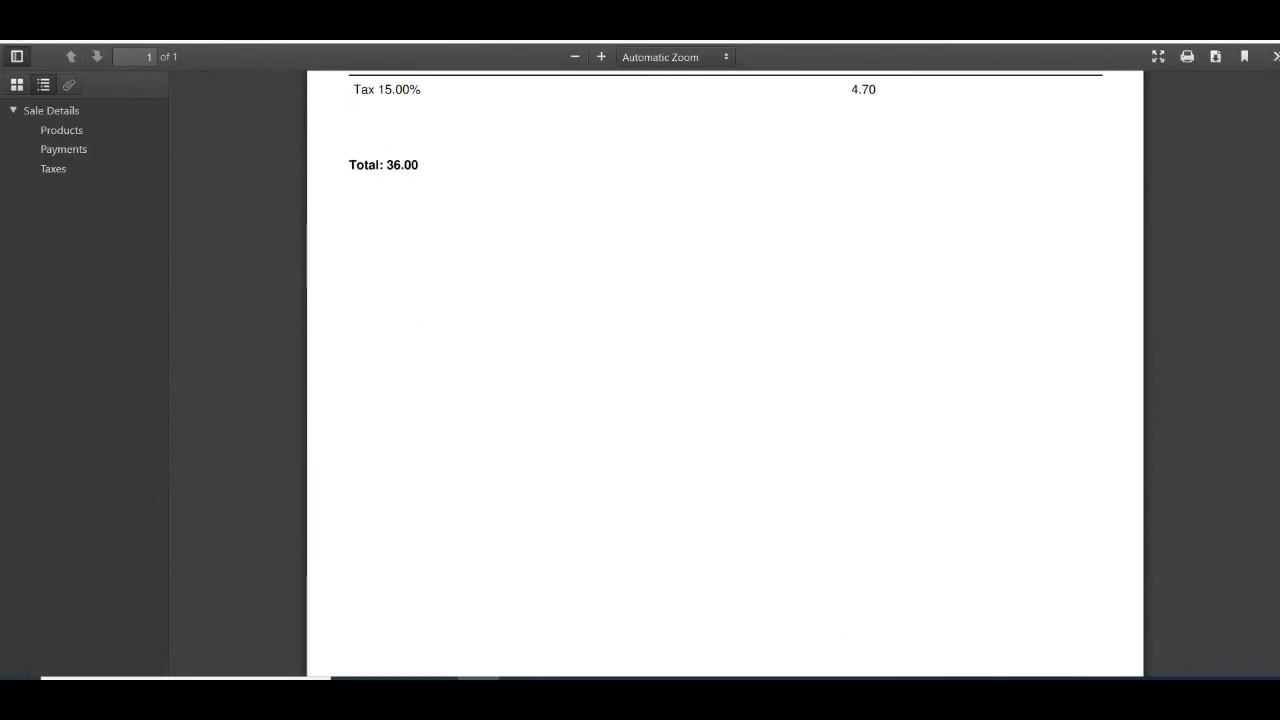
scroll(724, 370, up, 5)
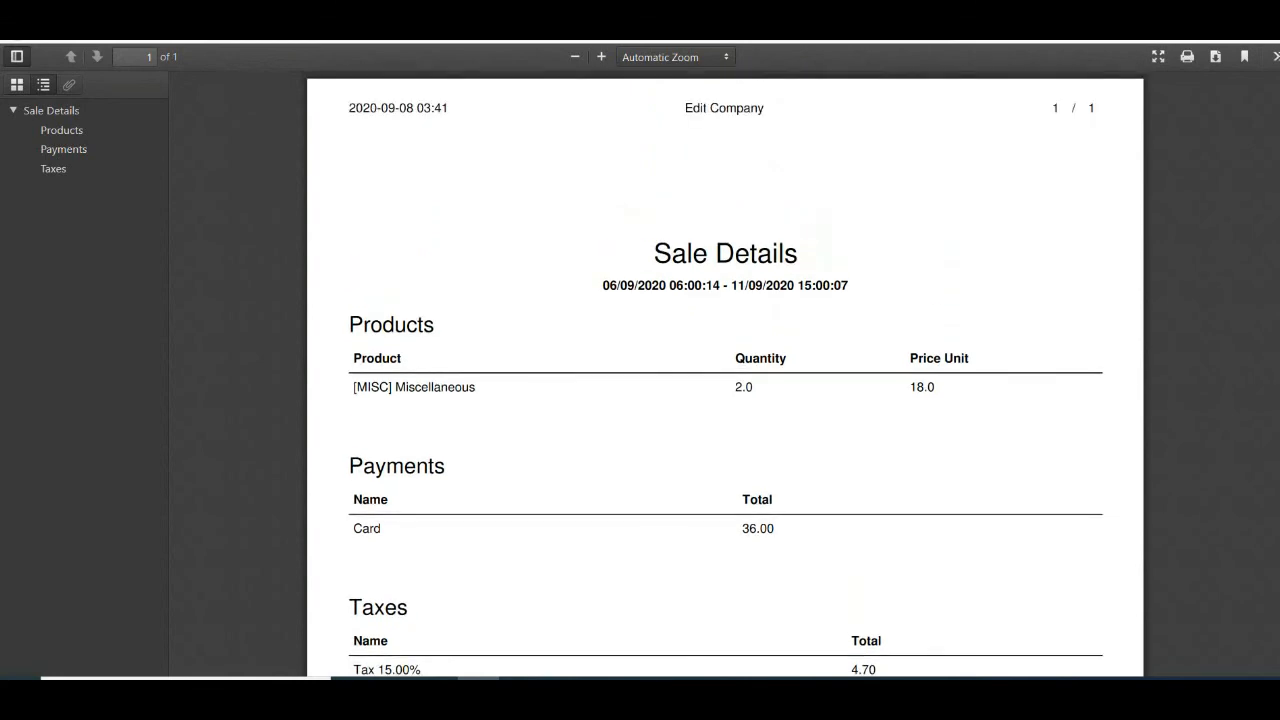
key(ctrl+w)
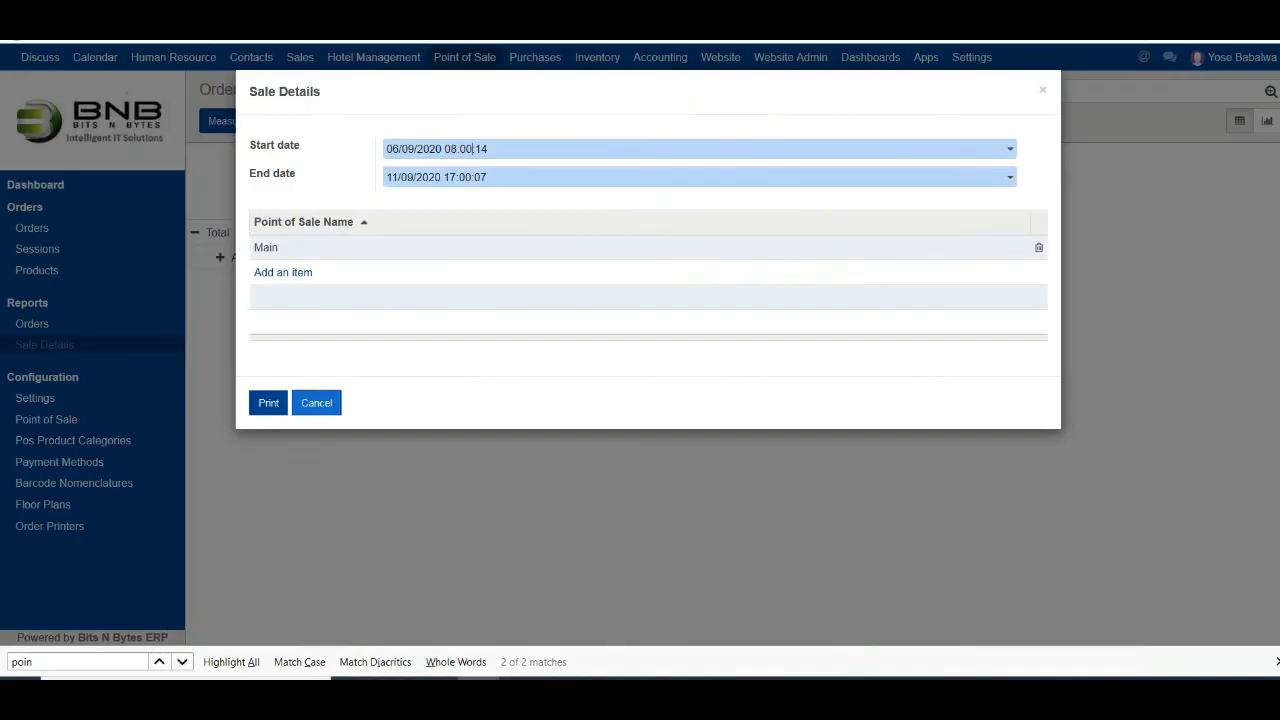
click(317, 403)
Step: In the Orders report, break the September 2020 column down by order-date week and its W37 2020 column by day
click(32, 324)
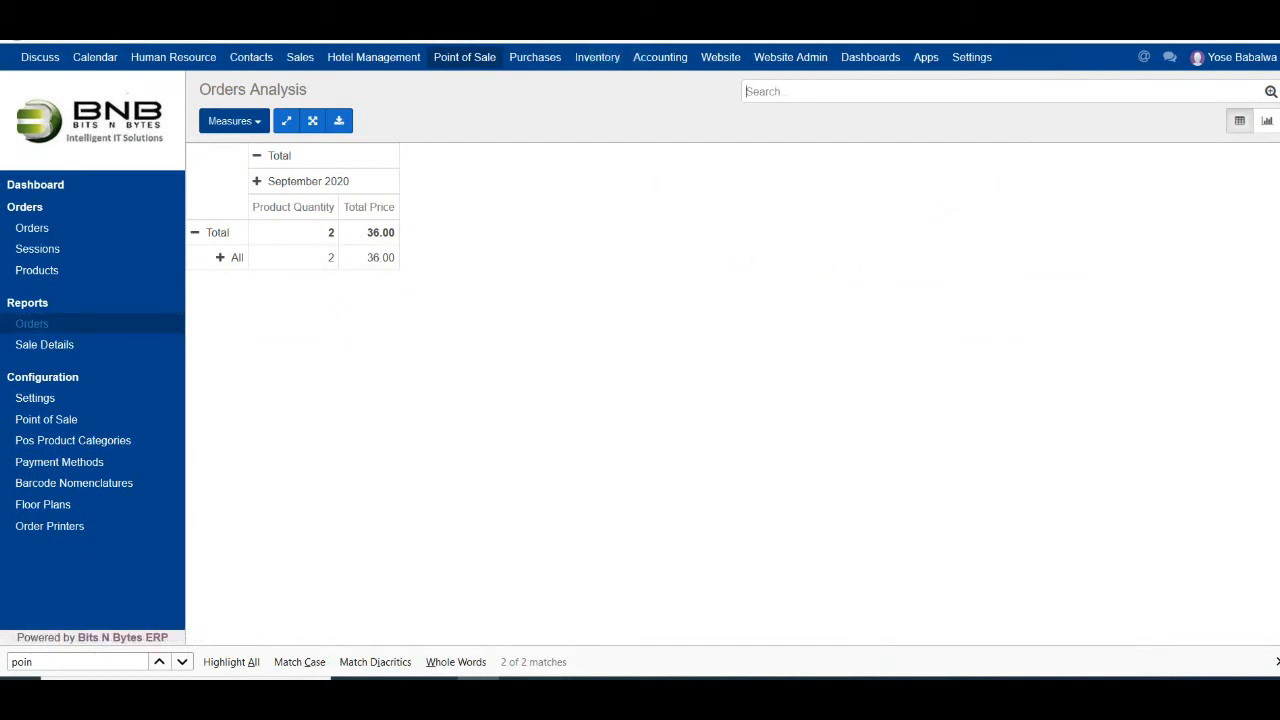
click(333, 182)
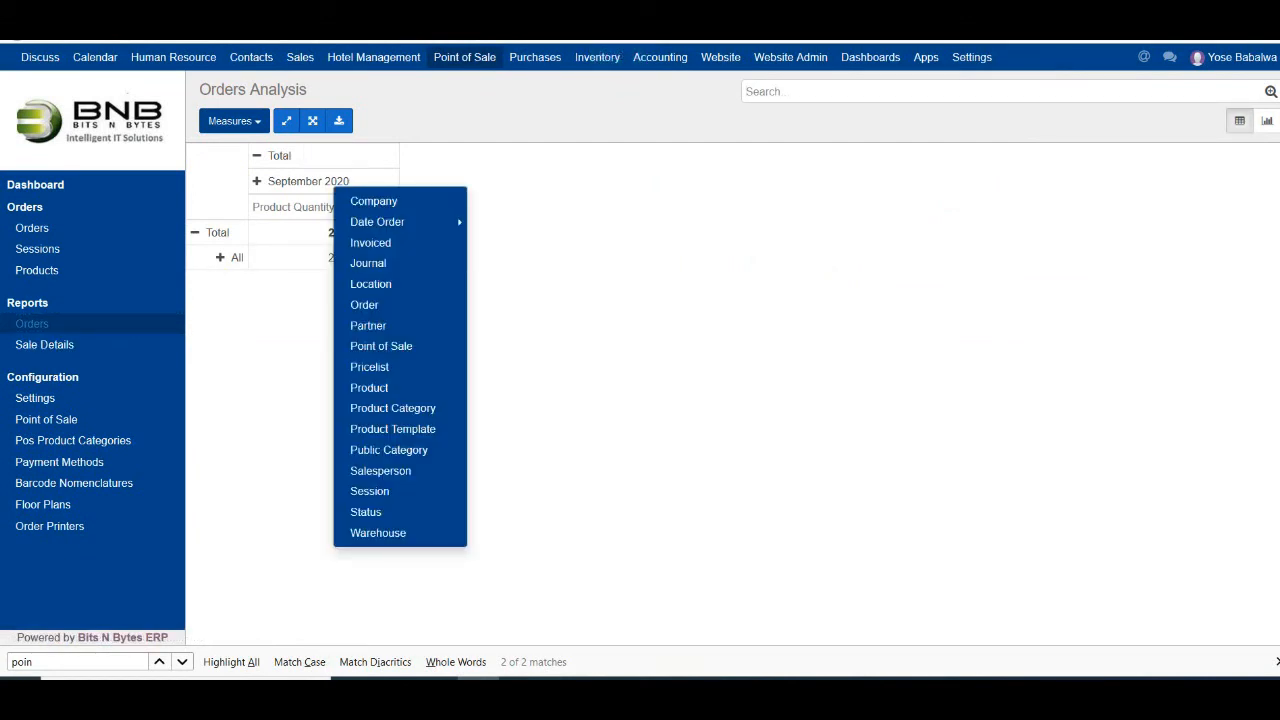
mouse_move(400, 222)
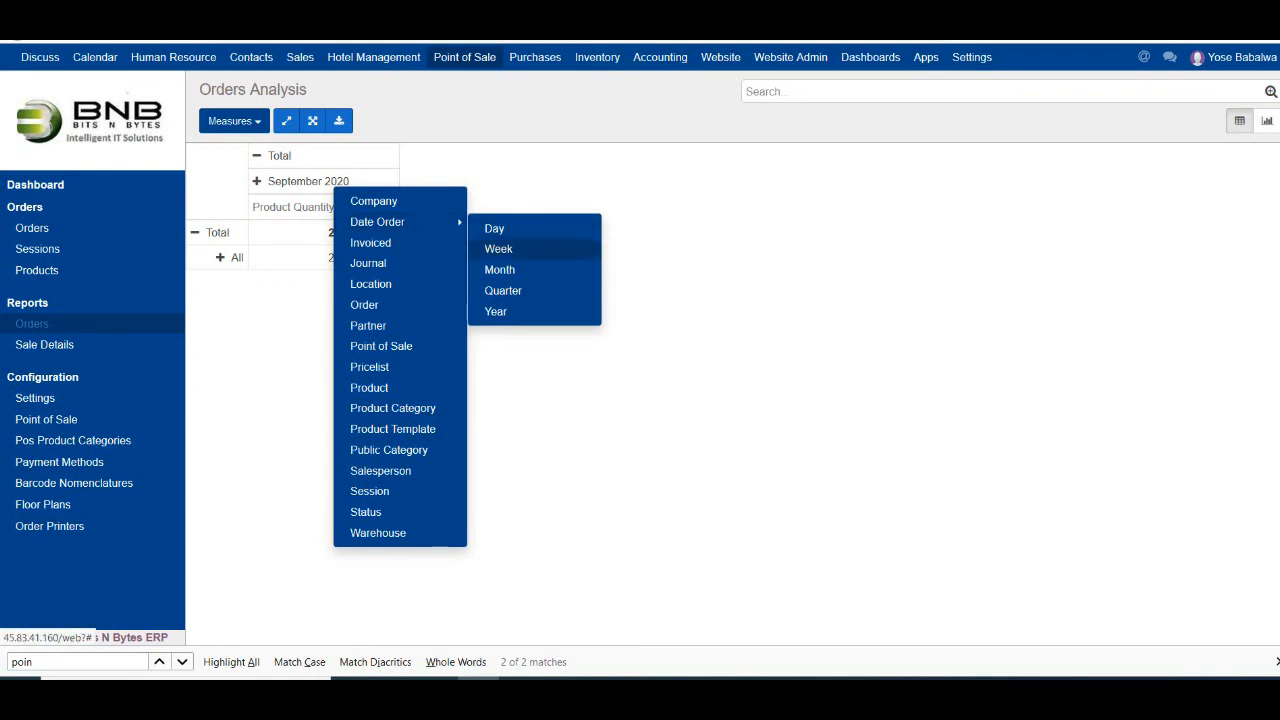
click(498, 249)
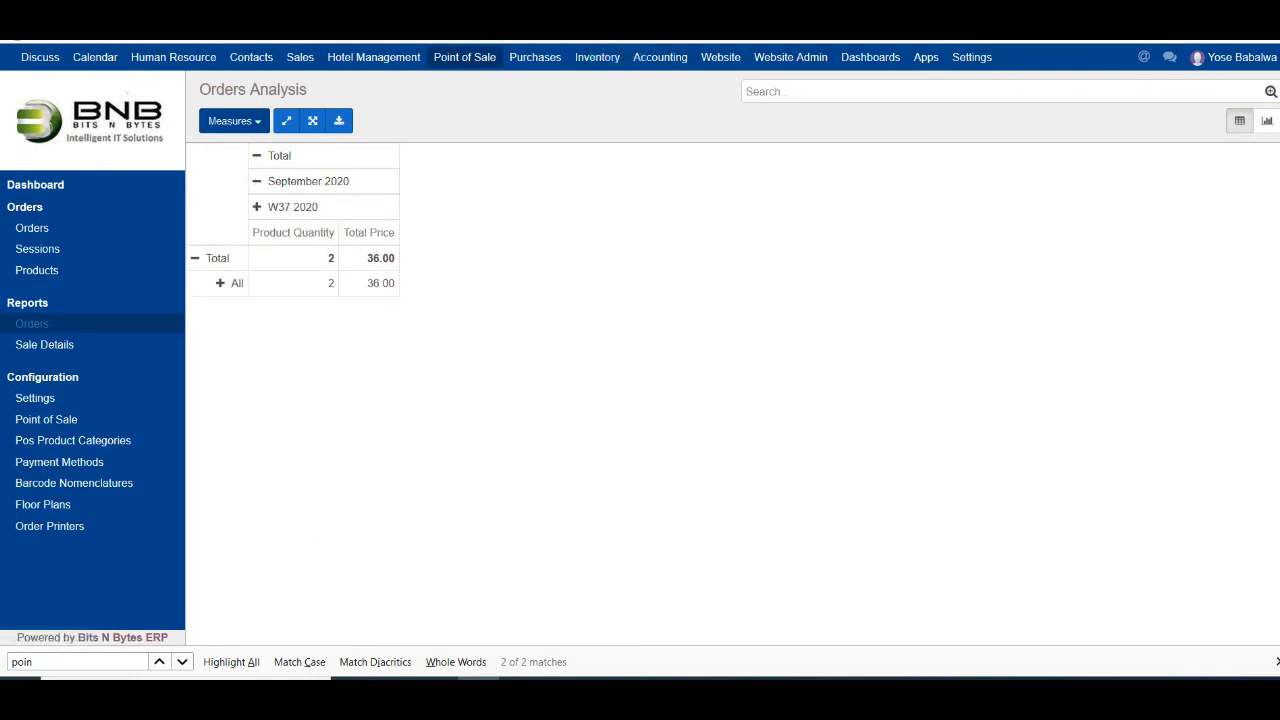
click(280, 207)
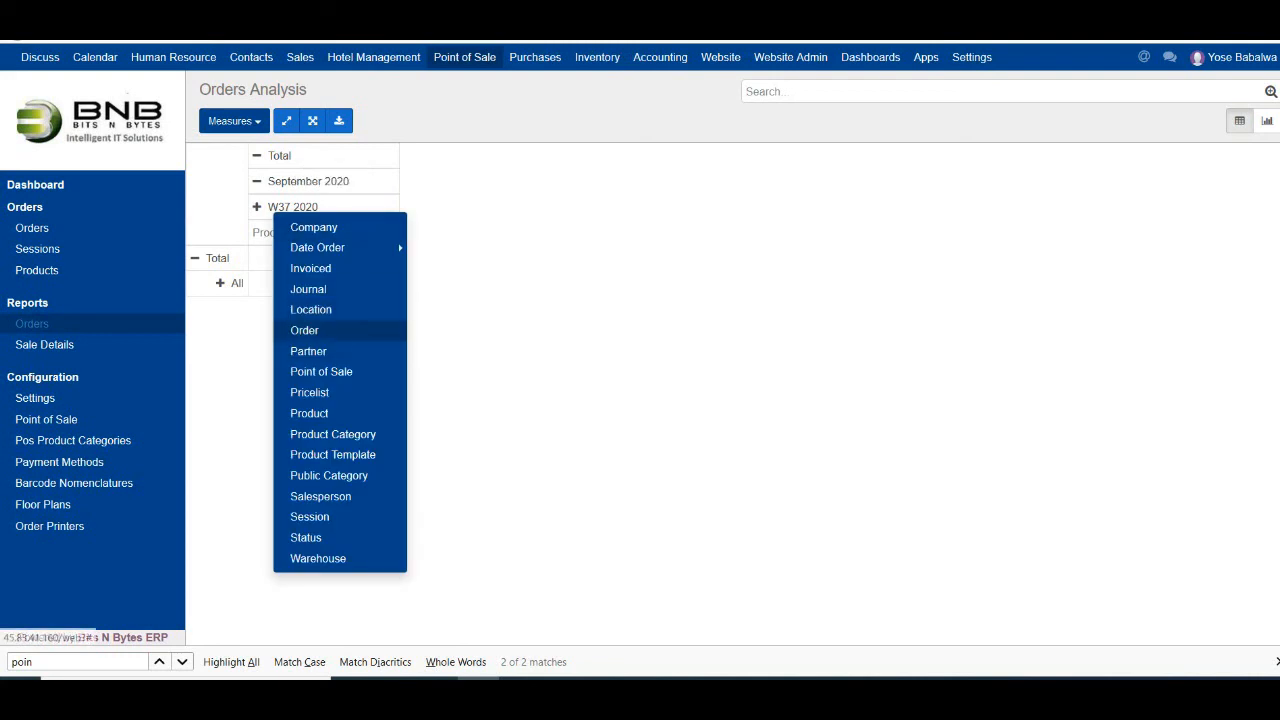
mouse_move(380, 247)
click(450, 254)
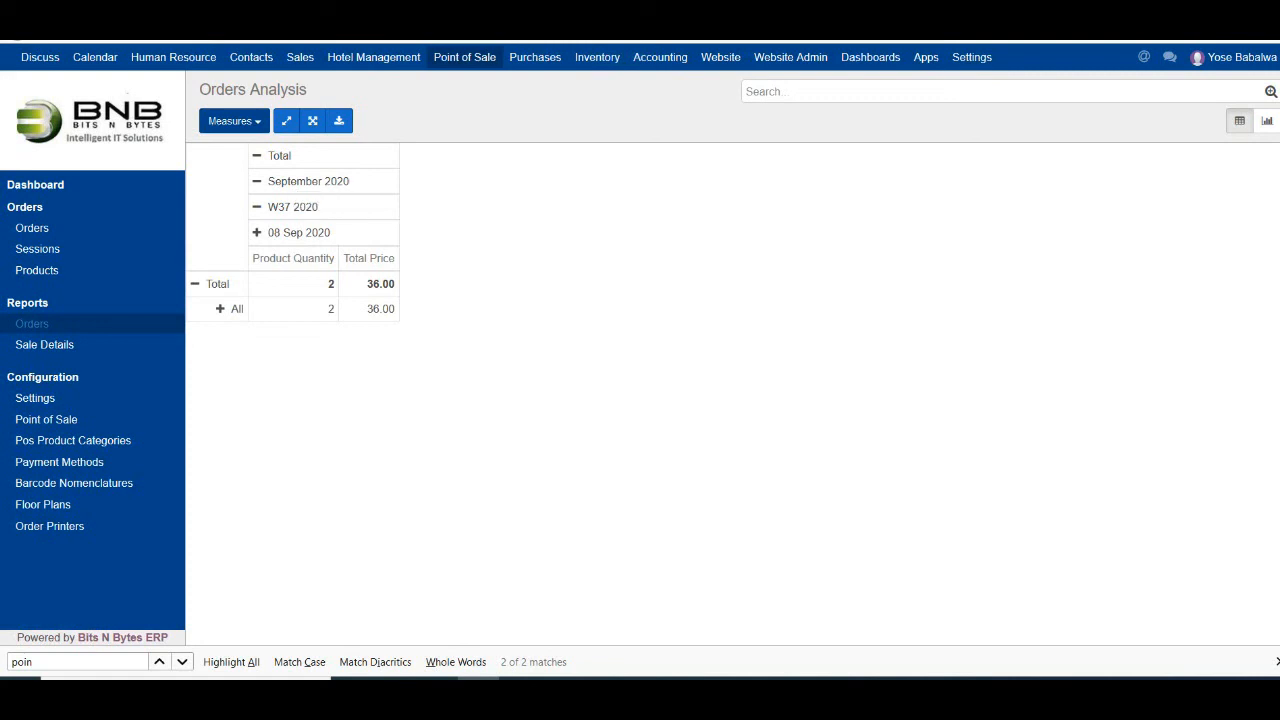
click(731, 679)
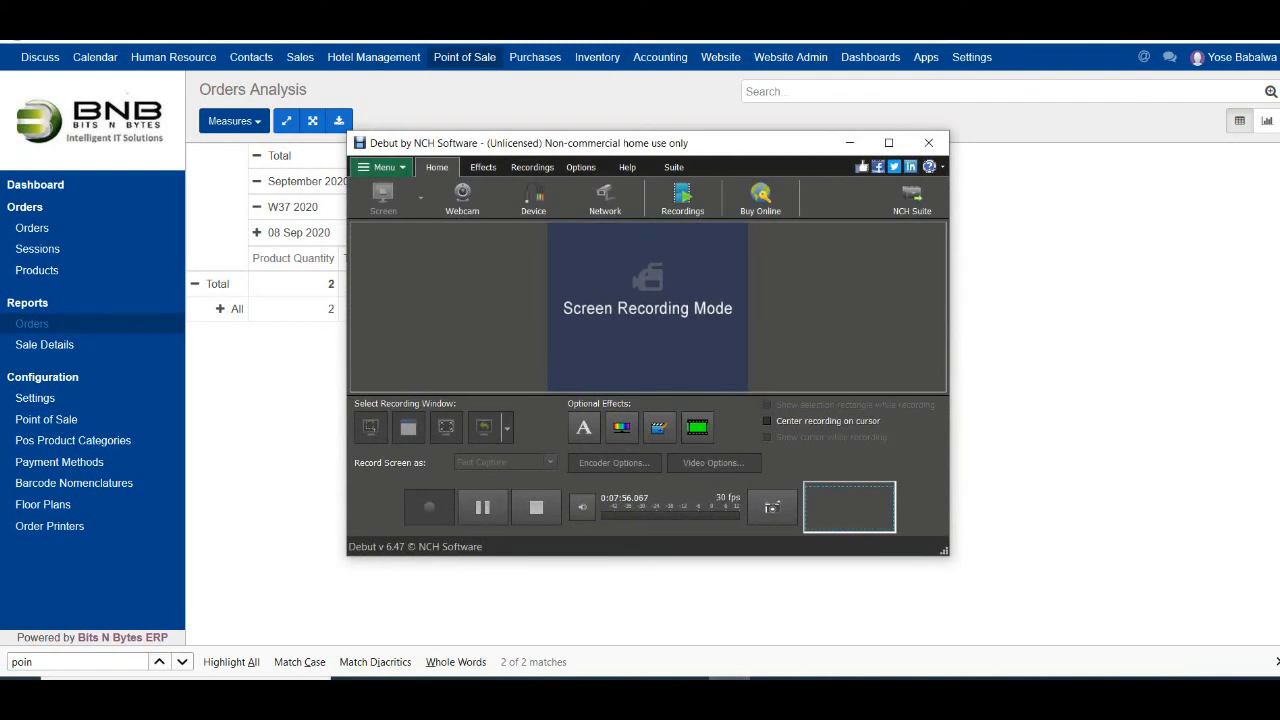
click(850, 143)
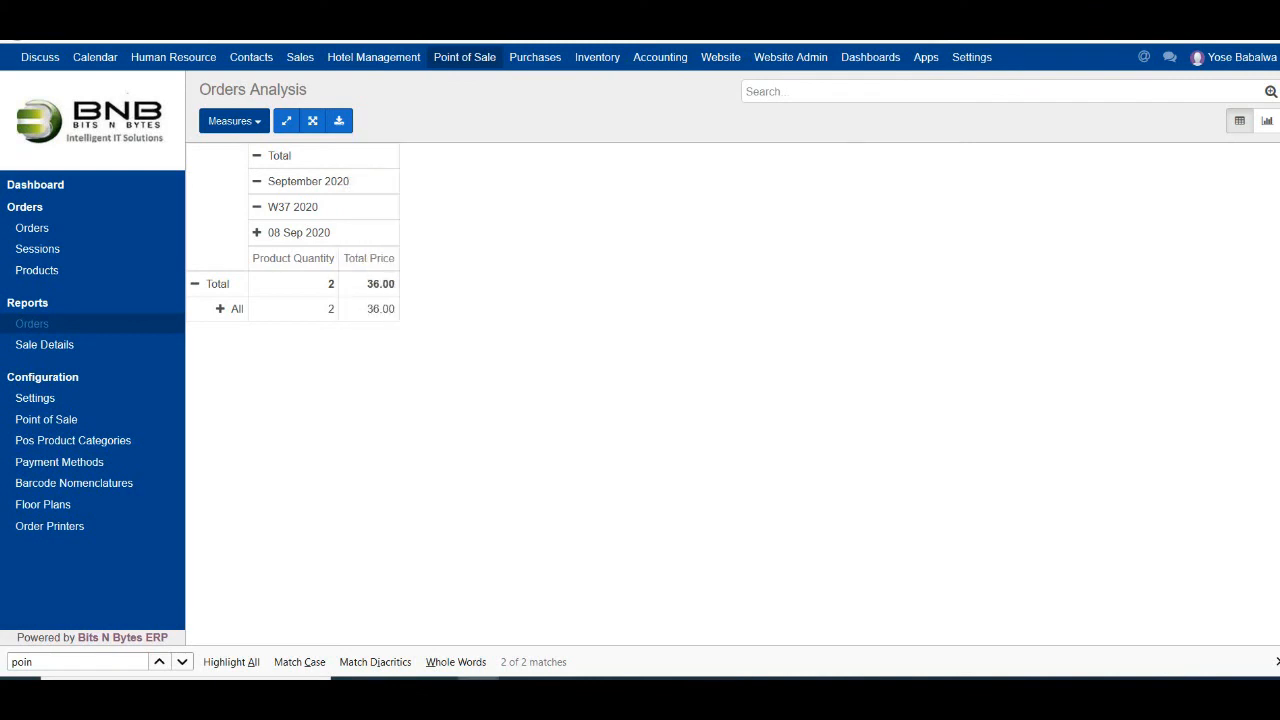